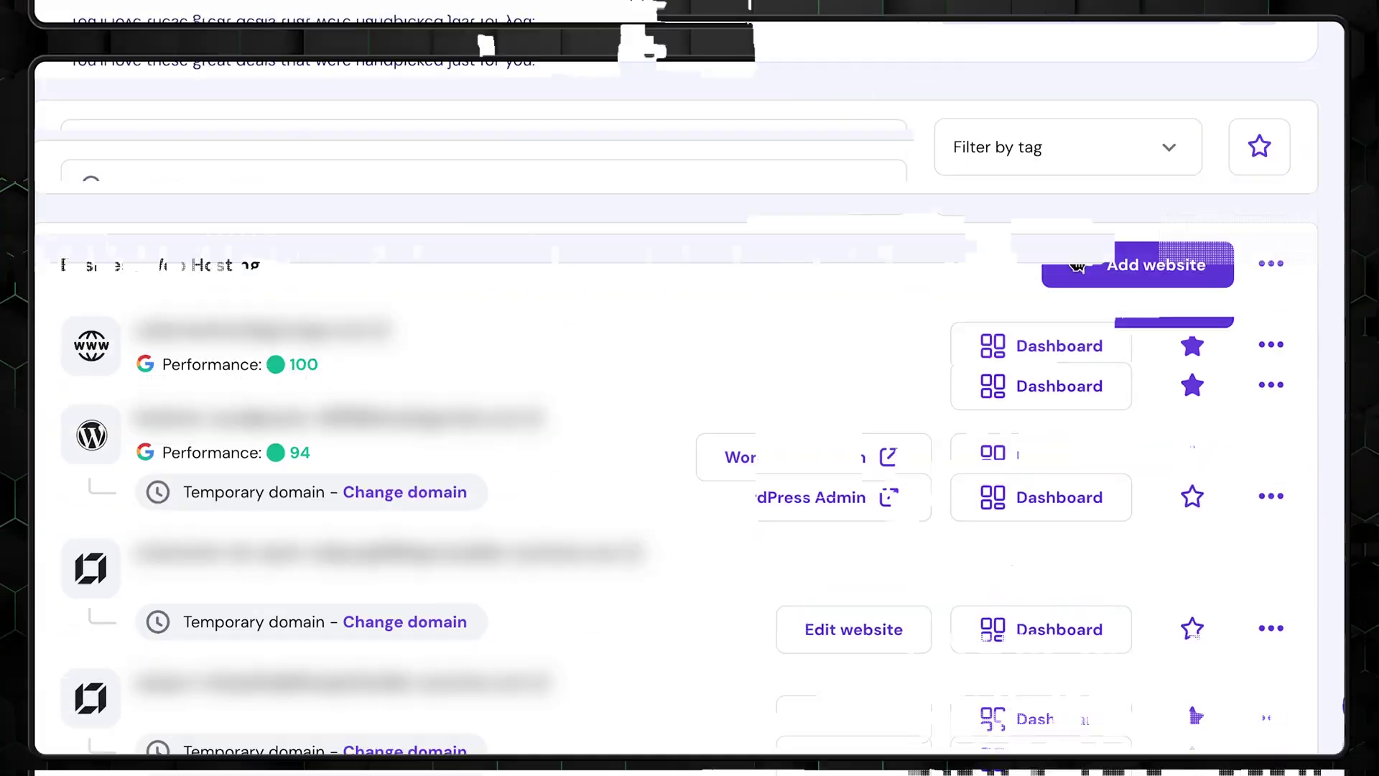
Start adding a website to the Business Web Hosting plan and look through the website builder's editing tools
click(1170, 265)
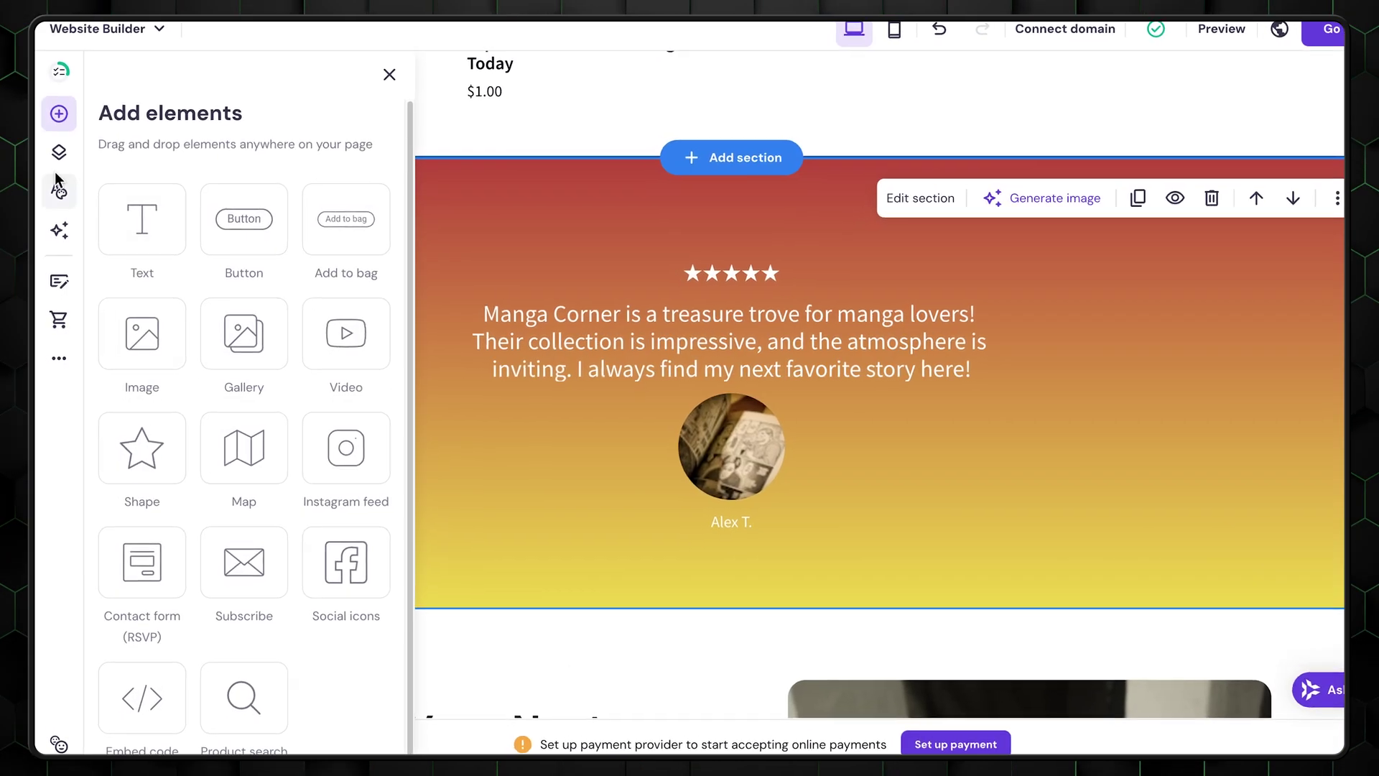
click(59, 152)
click(59, 189)
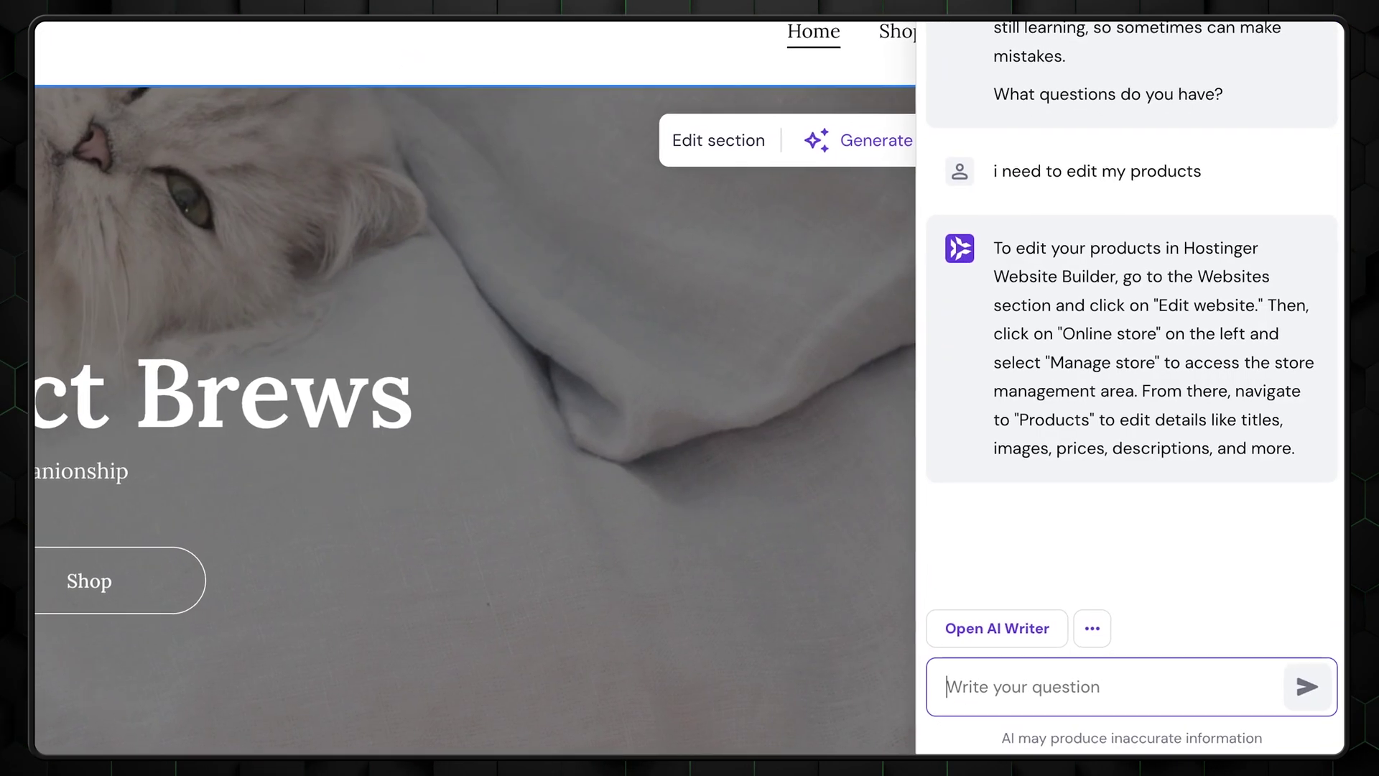
Write the follow-up question "can you open it?" to the AI assistant in the website builder
text(can )
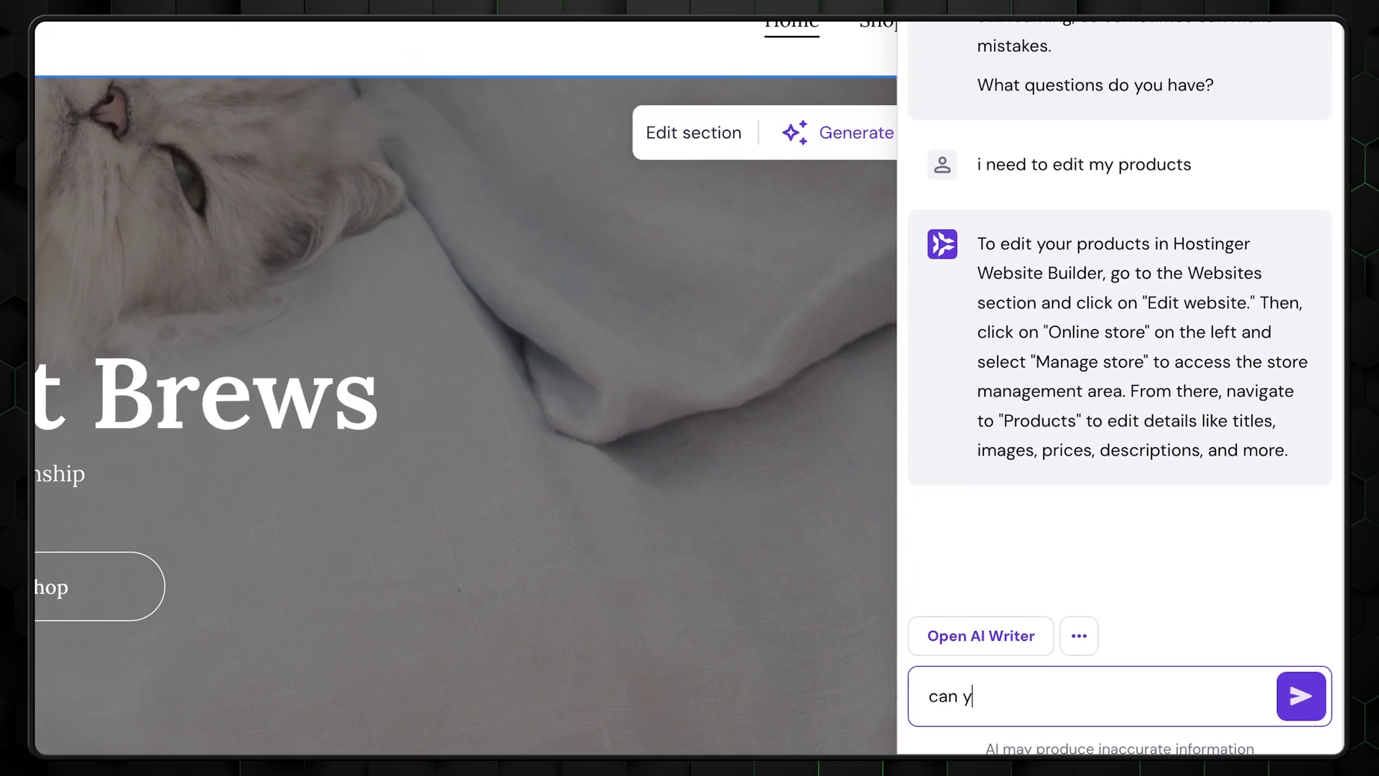
text(you open it?)
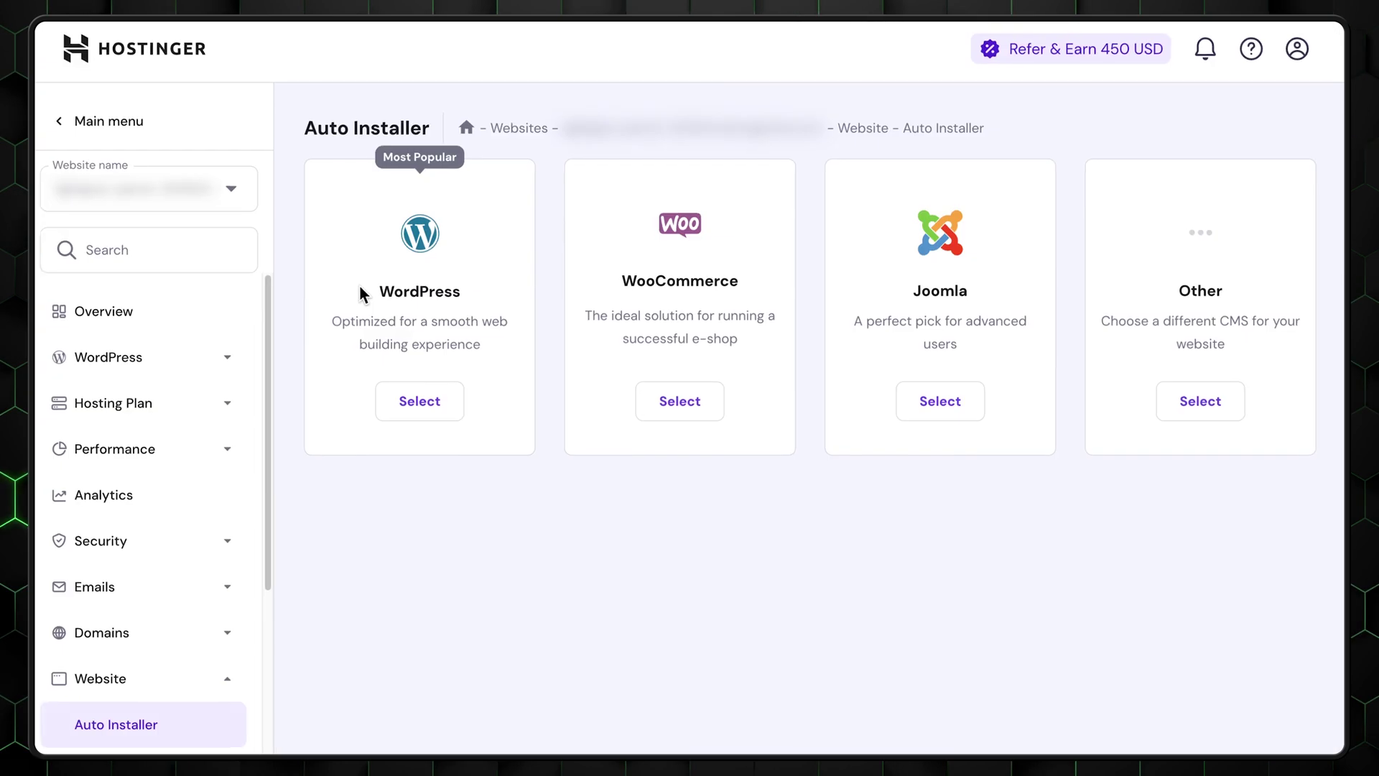
Look over the Auto Installer's WordPress, WooCommerce and Joomla options, select Other and browse its list of applications
drag(363, 294, 518, 296)
drag(615, 286, 772, 291)
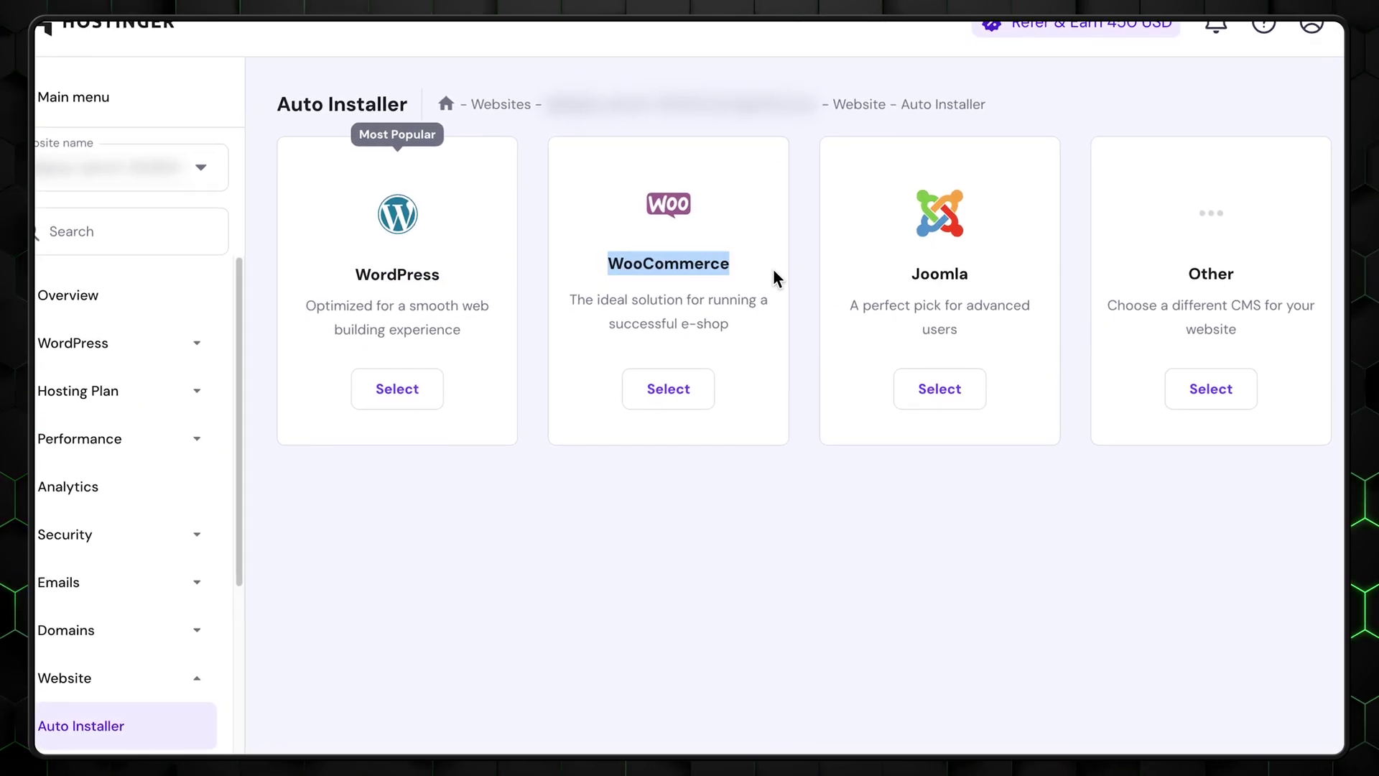
drag(906, 277, 1011, 283)
click(1018, 582)
click(1219, 394)
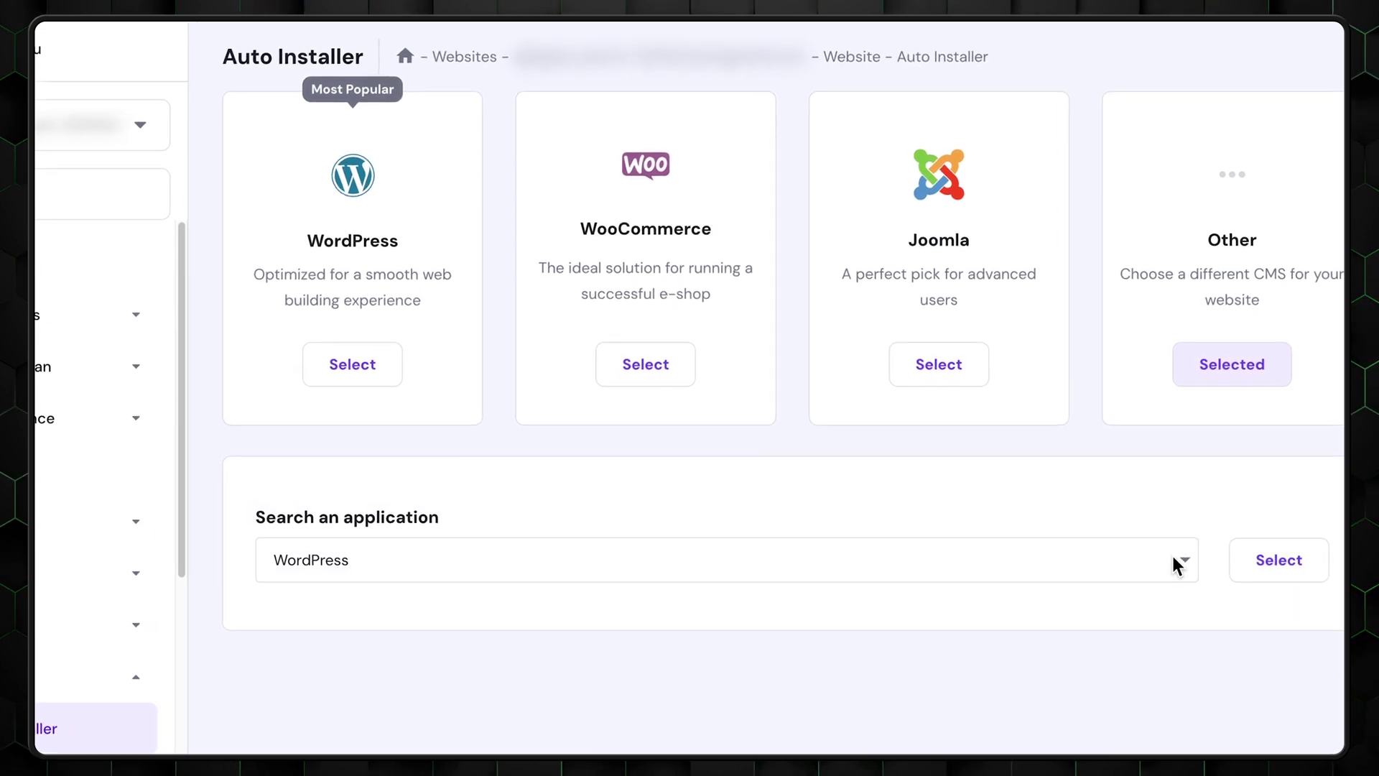
click(1178, 560)
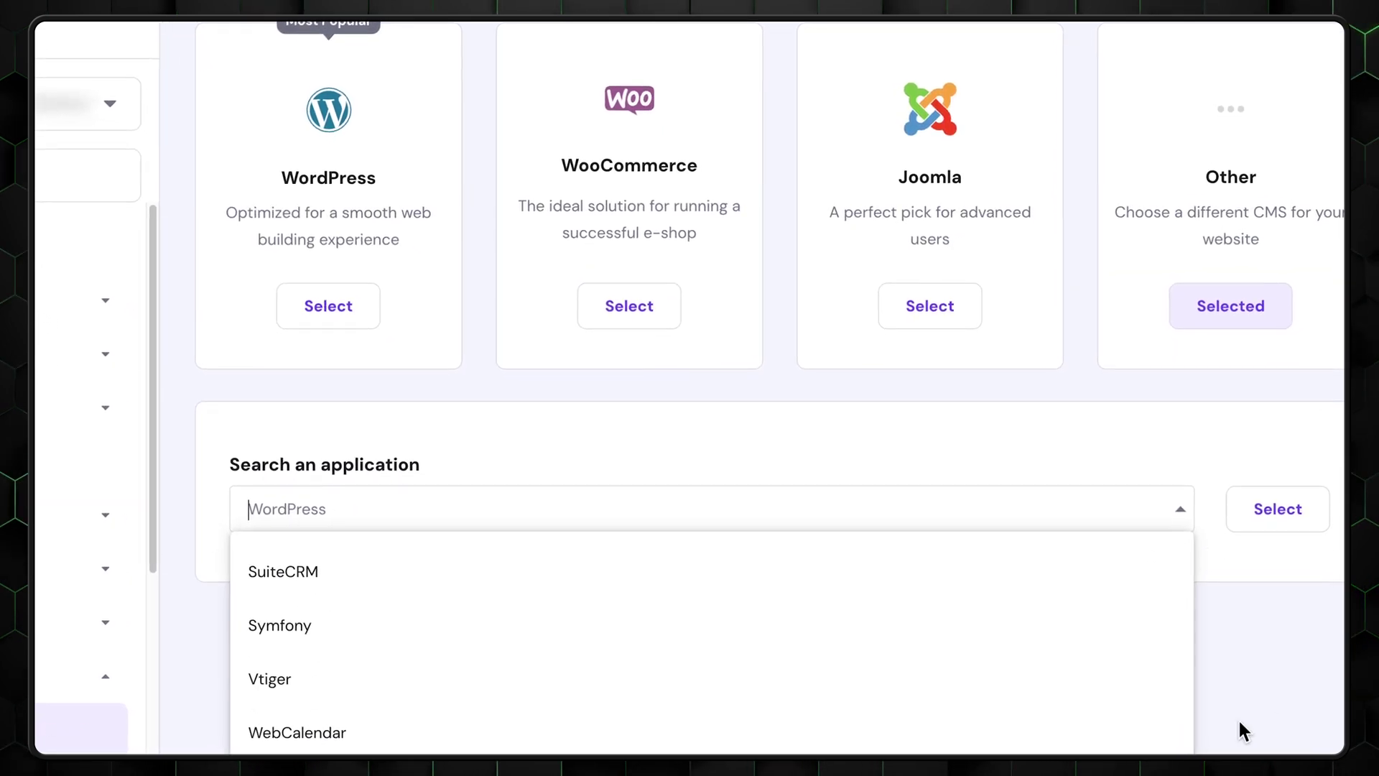
scroll(1183, 567, up, 15)
scroll(1195, 534, down, 1)
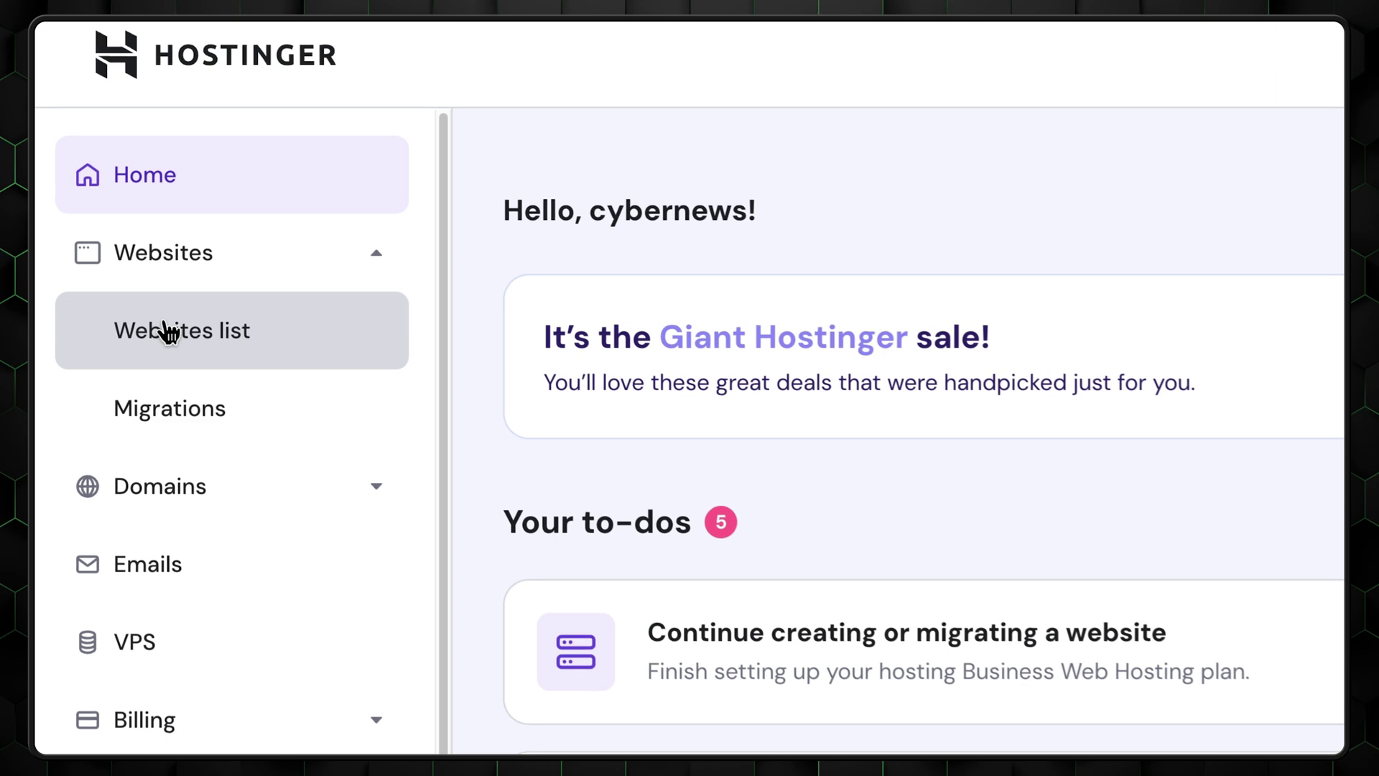
Start adding a website from the websites list and continue with the filled-in WordPress account login details
click(154, 307)
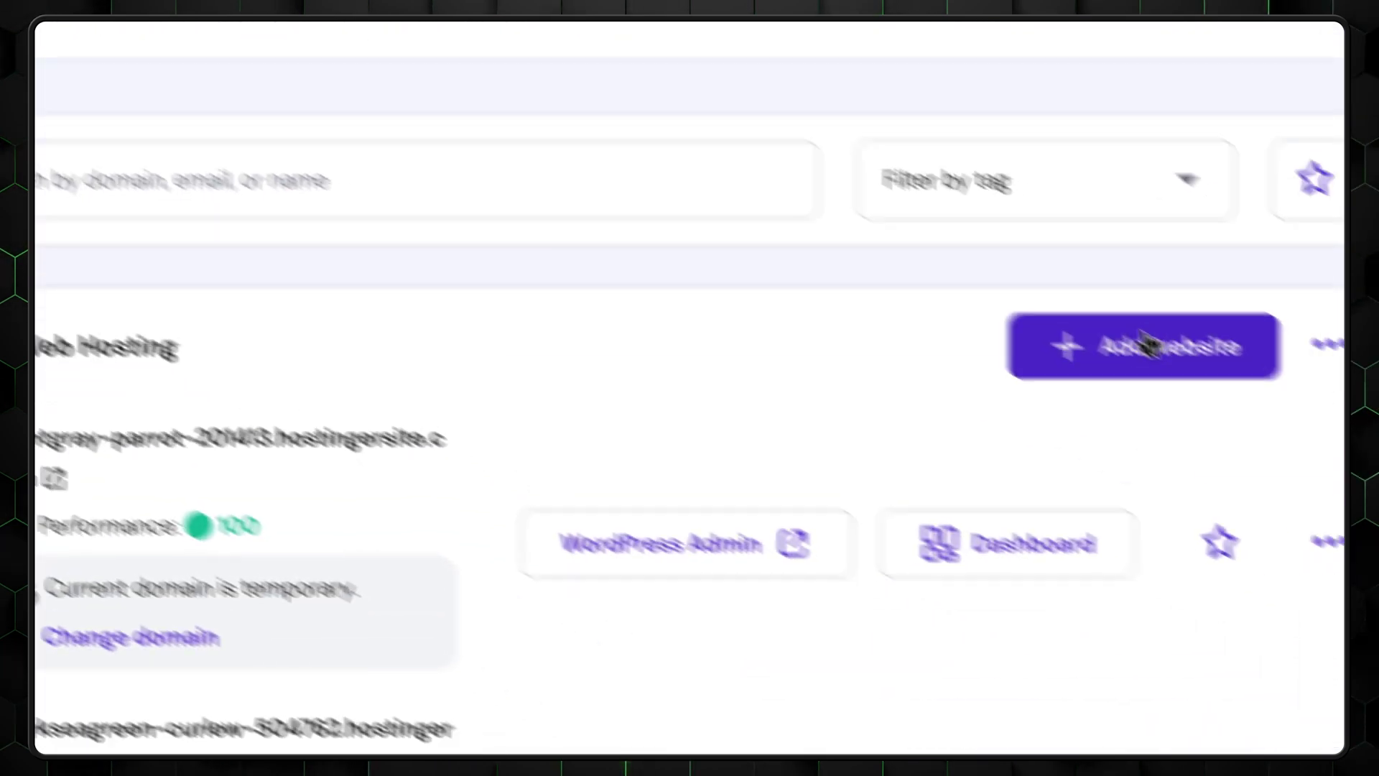
click(1141, 345)
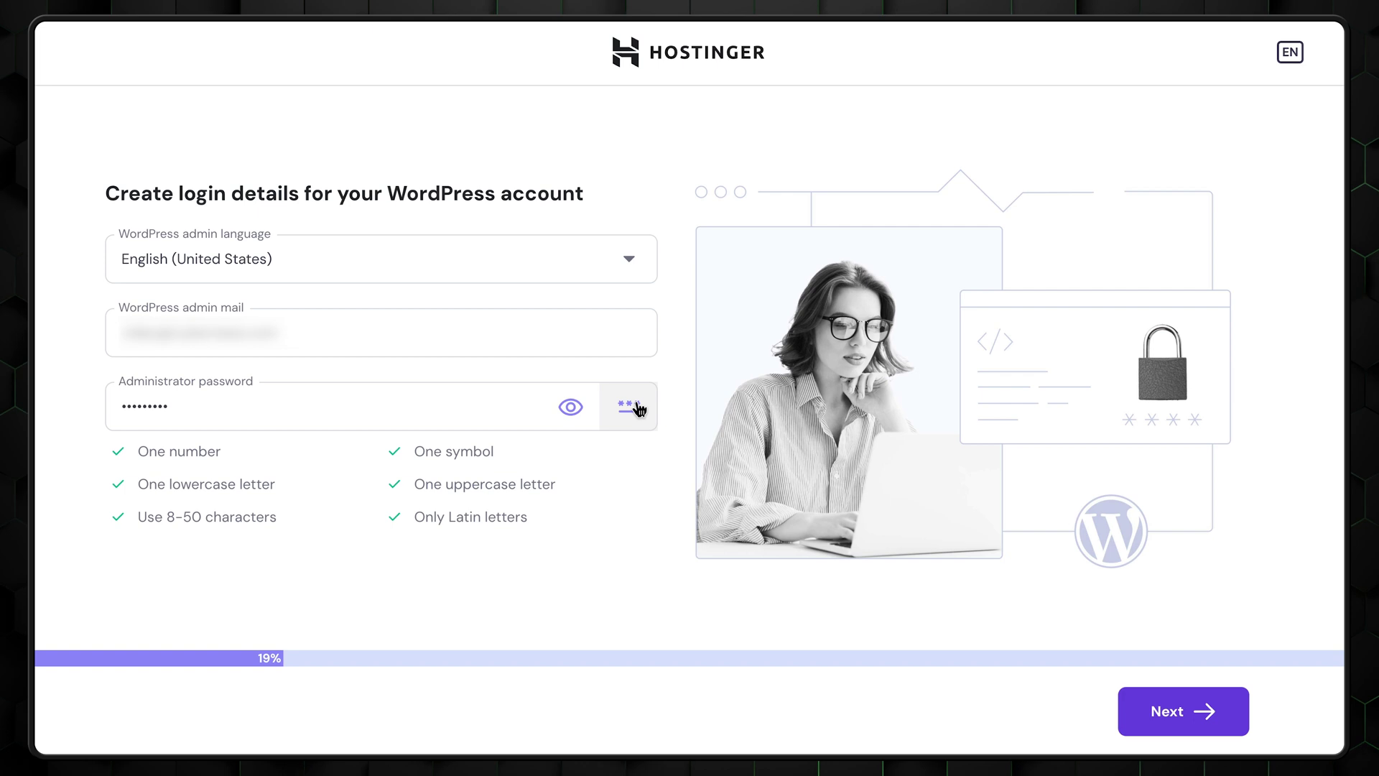
click(1175, 708)
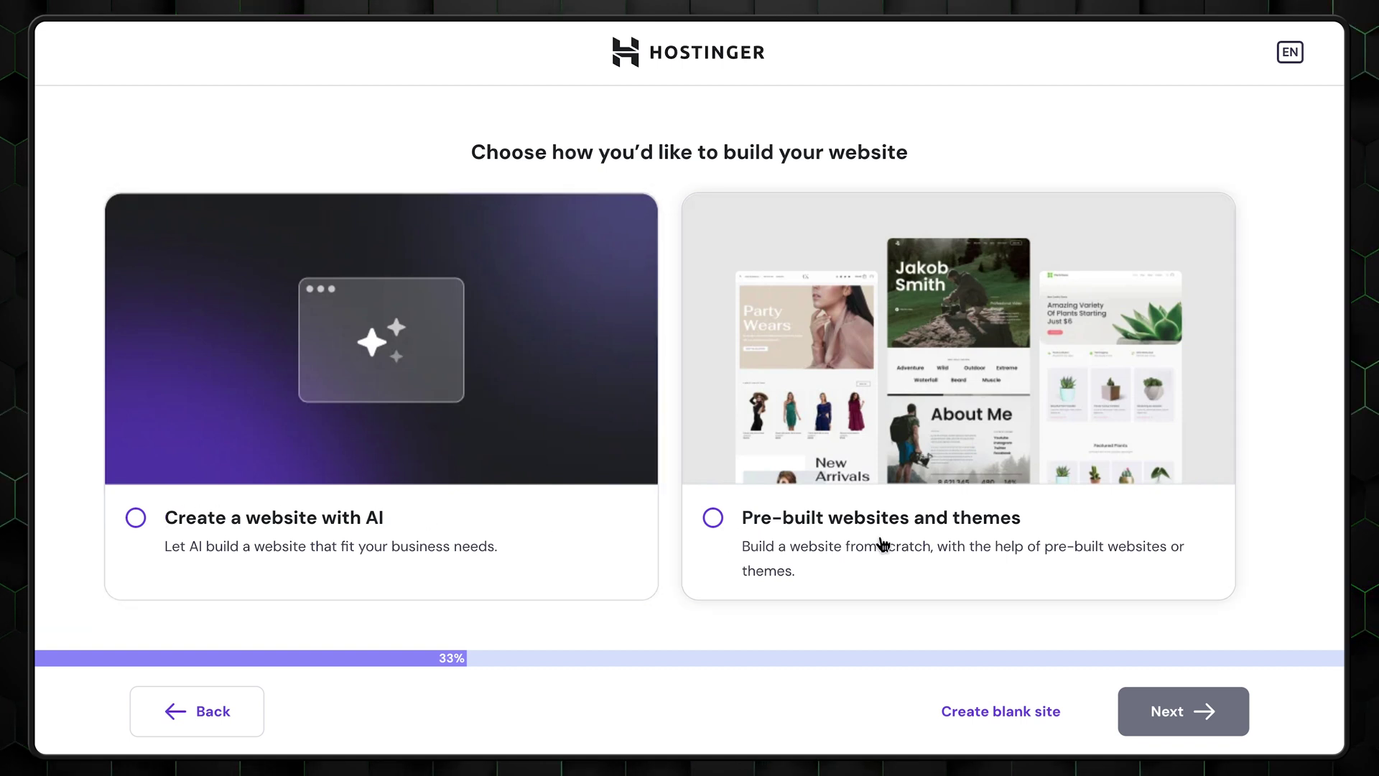
Compare the two ways of building the website, choose Create a website with AI and continue
click(195, 518)
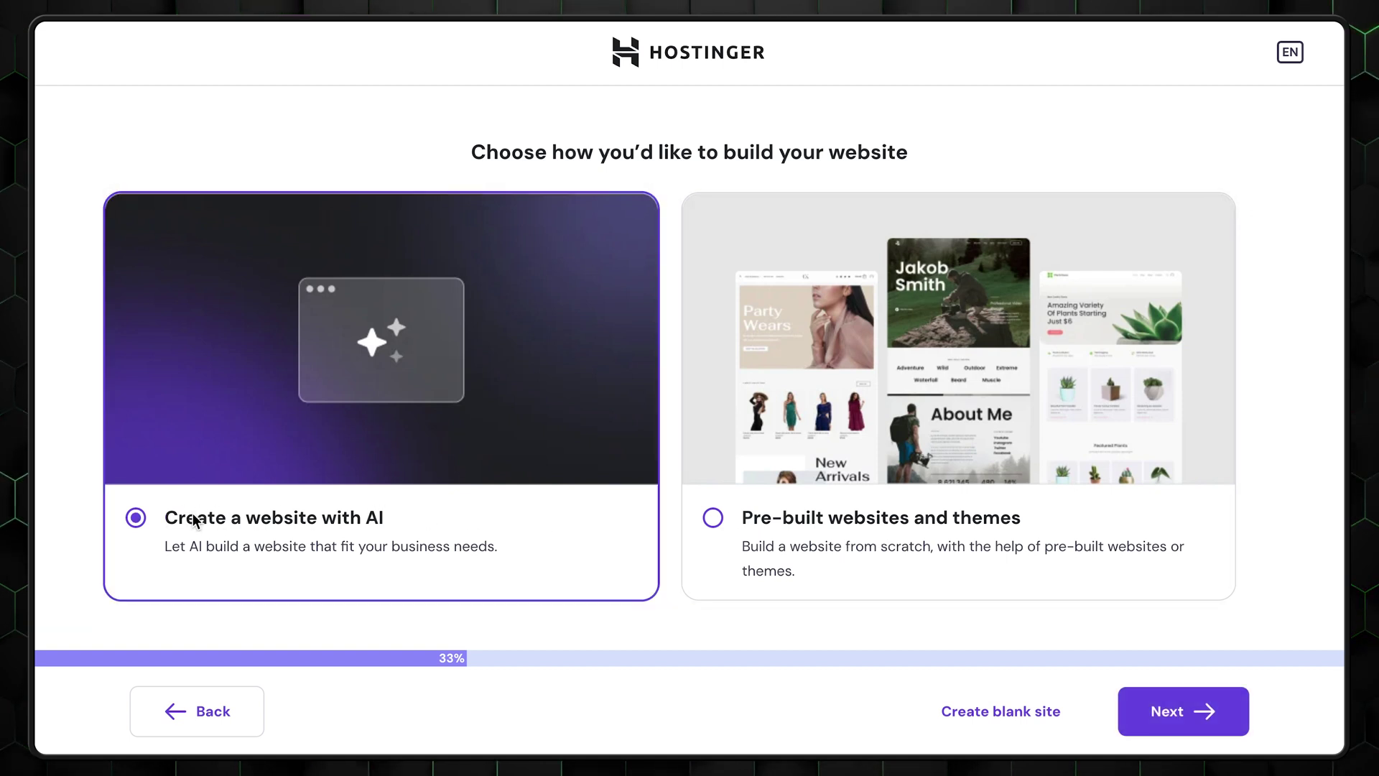
click(986, 543)
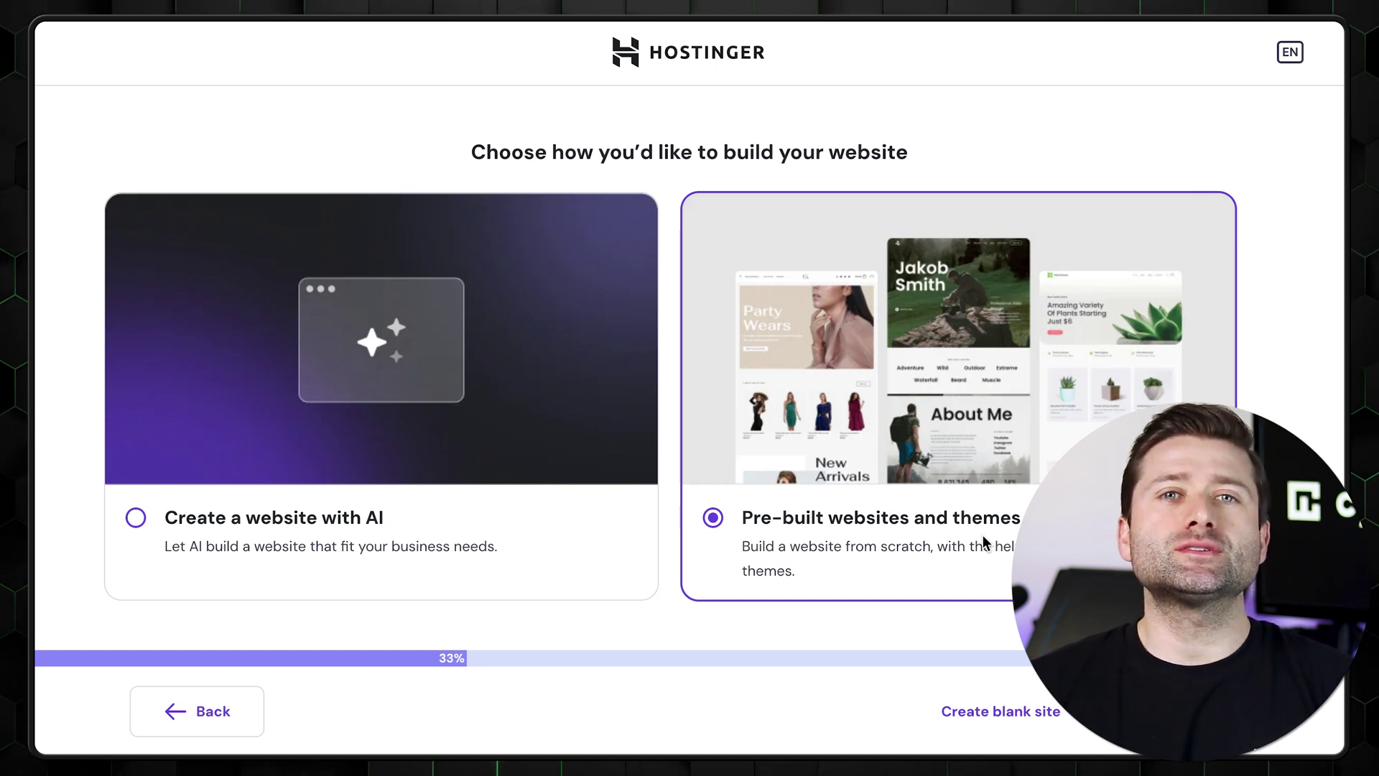
click(314, 526)
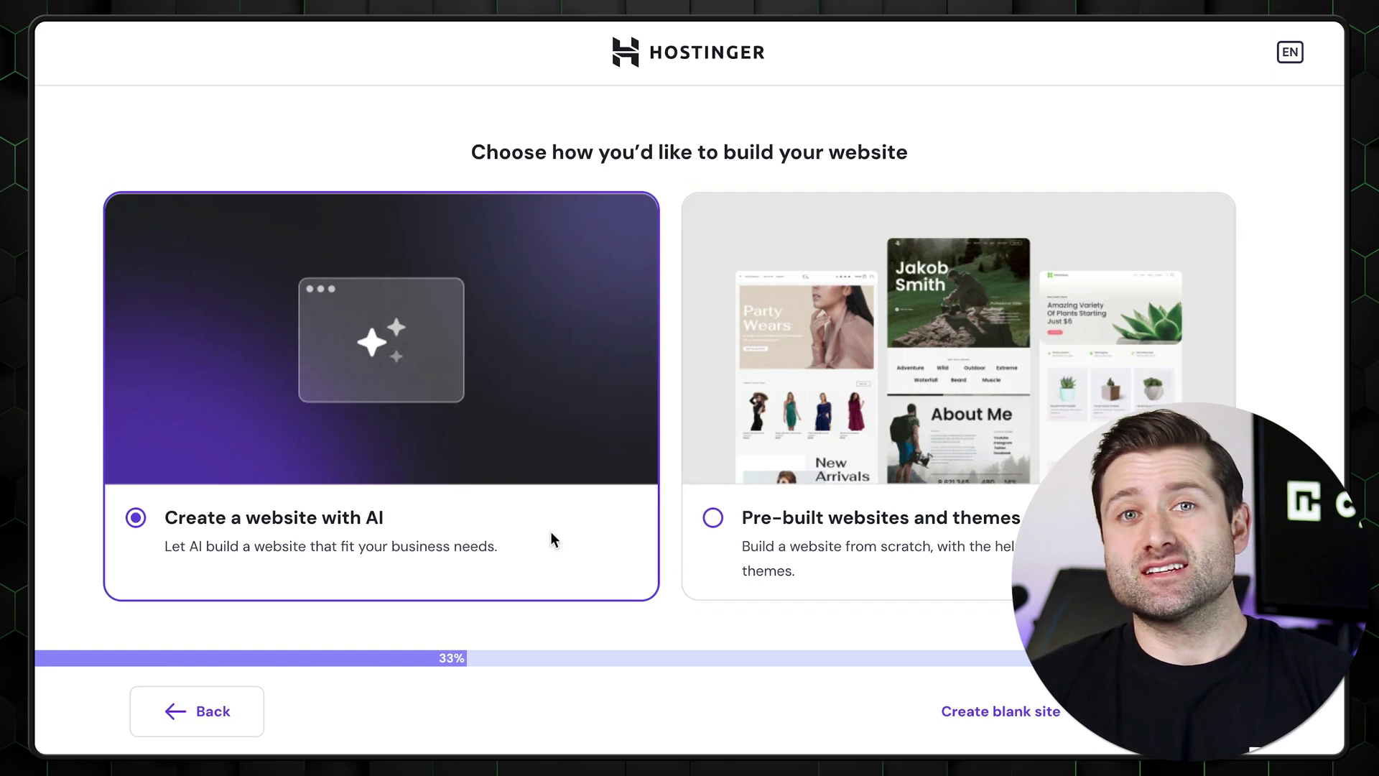
click(1183, 711)
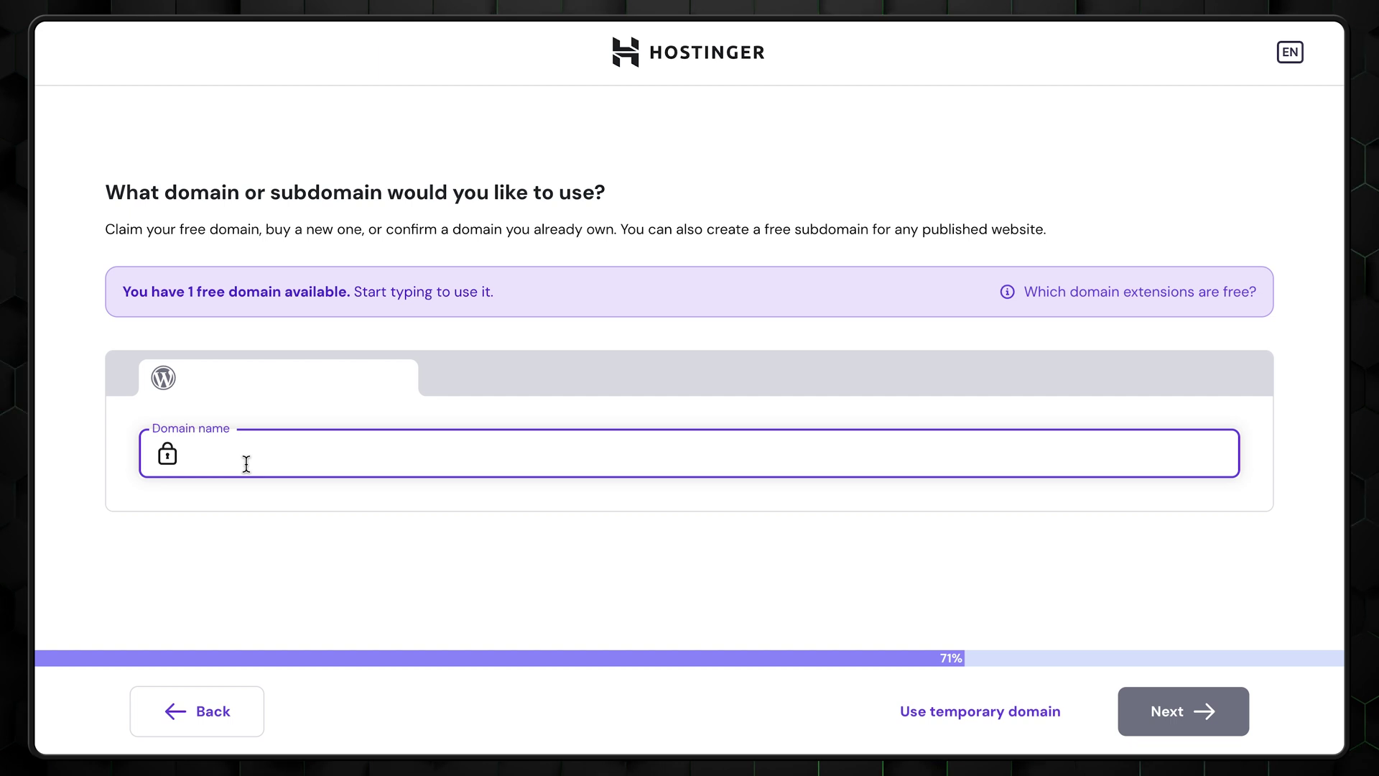
Enter the new site's domain name and pick the matching domain offered free for 1 year
double_click(130, 295)
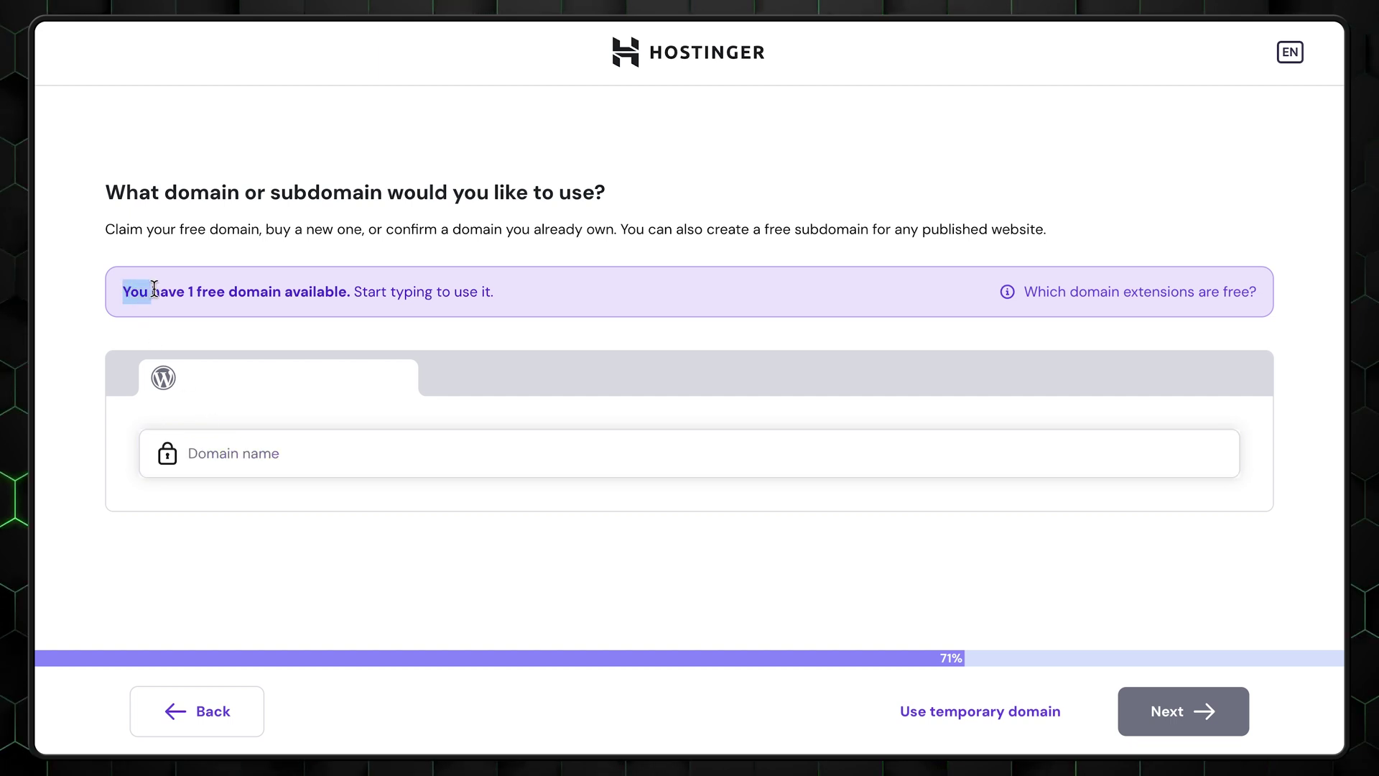
click(665, 294)
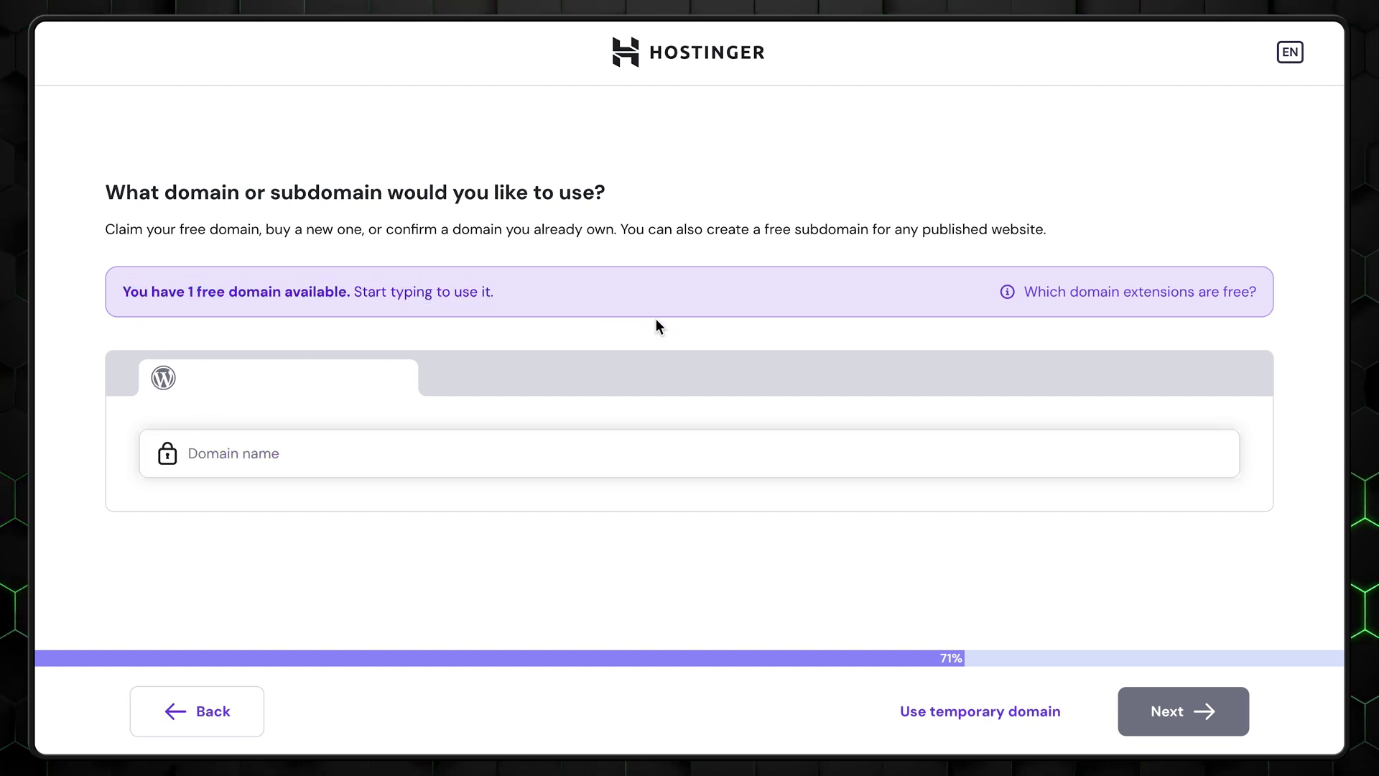
click(348, 450)
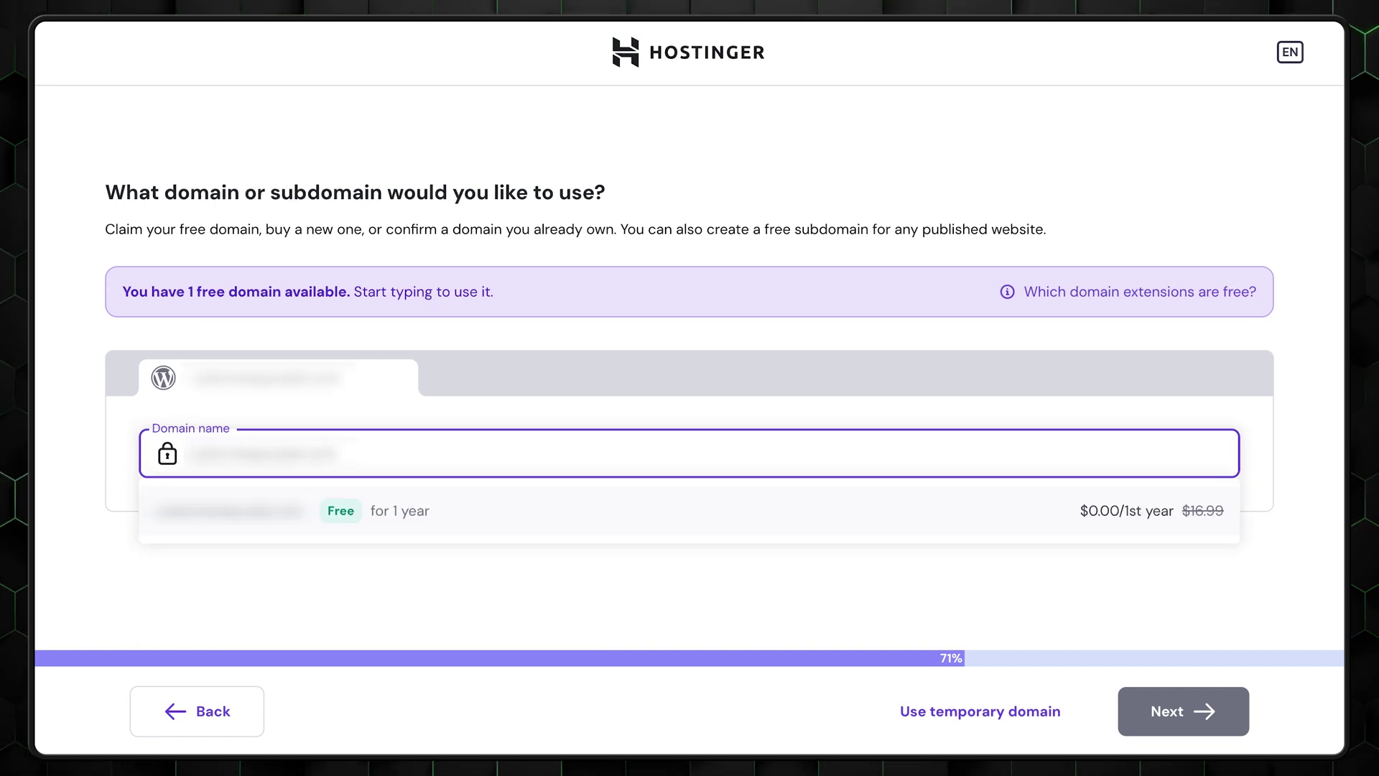
click(184, 520)
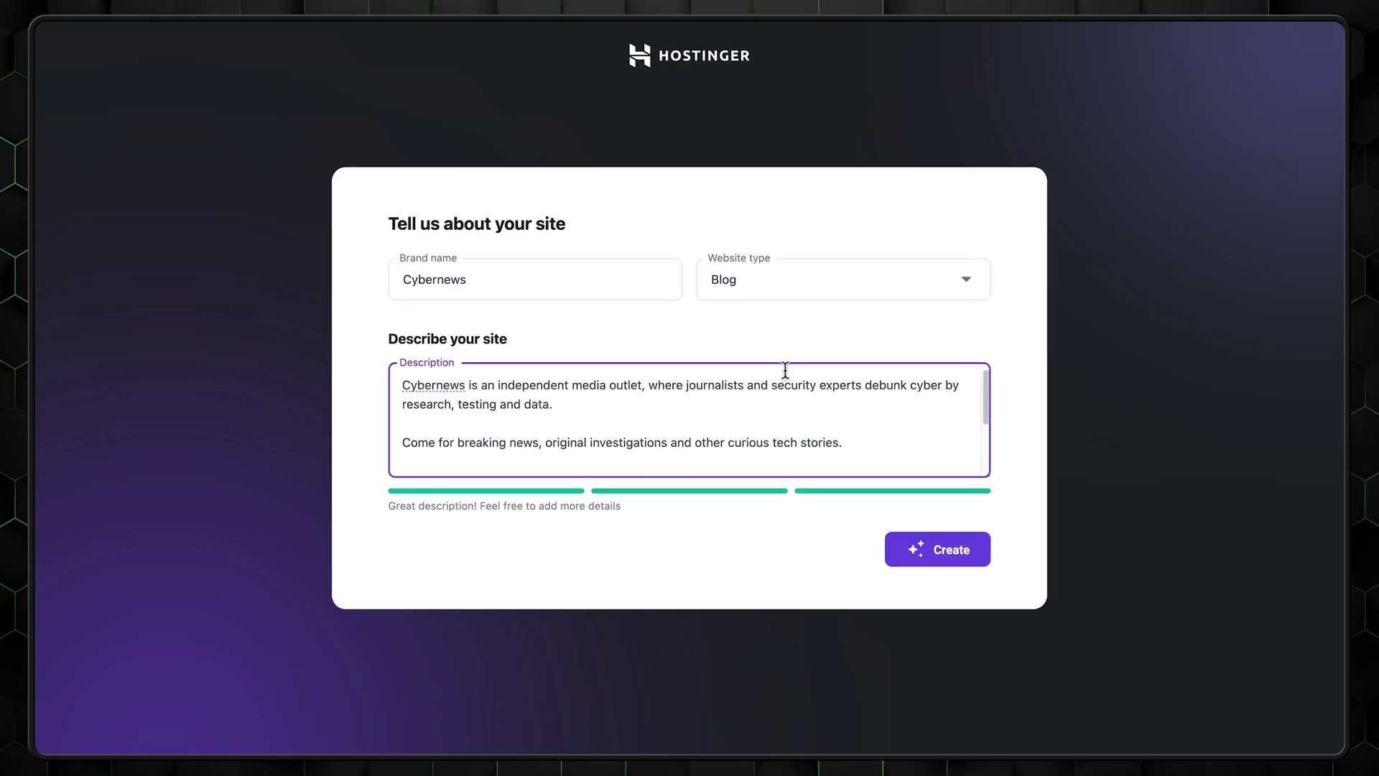
Review the website type and description of the Cybernews blog and create the site with AI
click(948, 277)
click(739, 372)
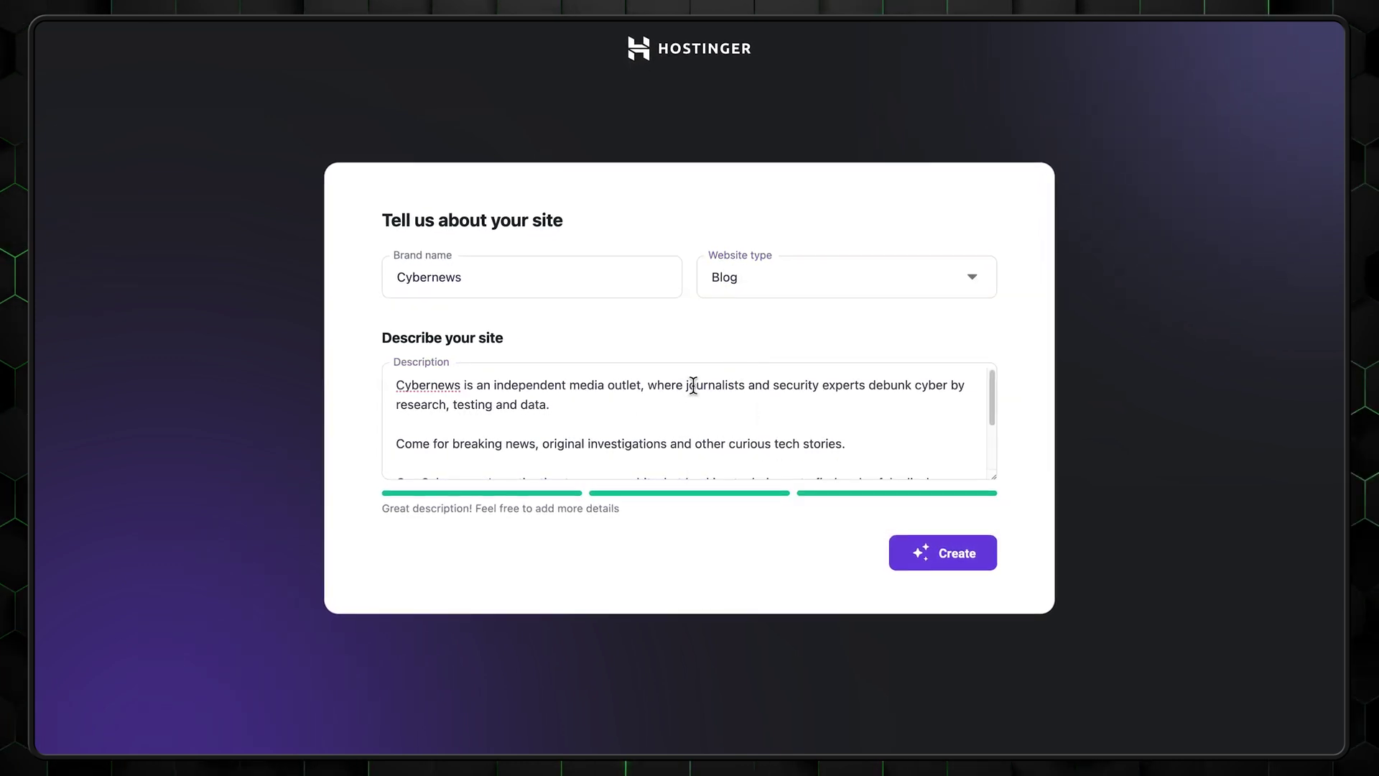
scroll(508, 421, down, 3)
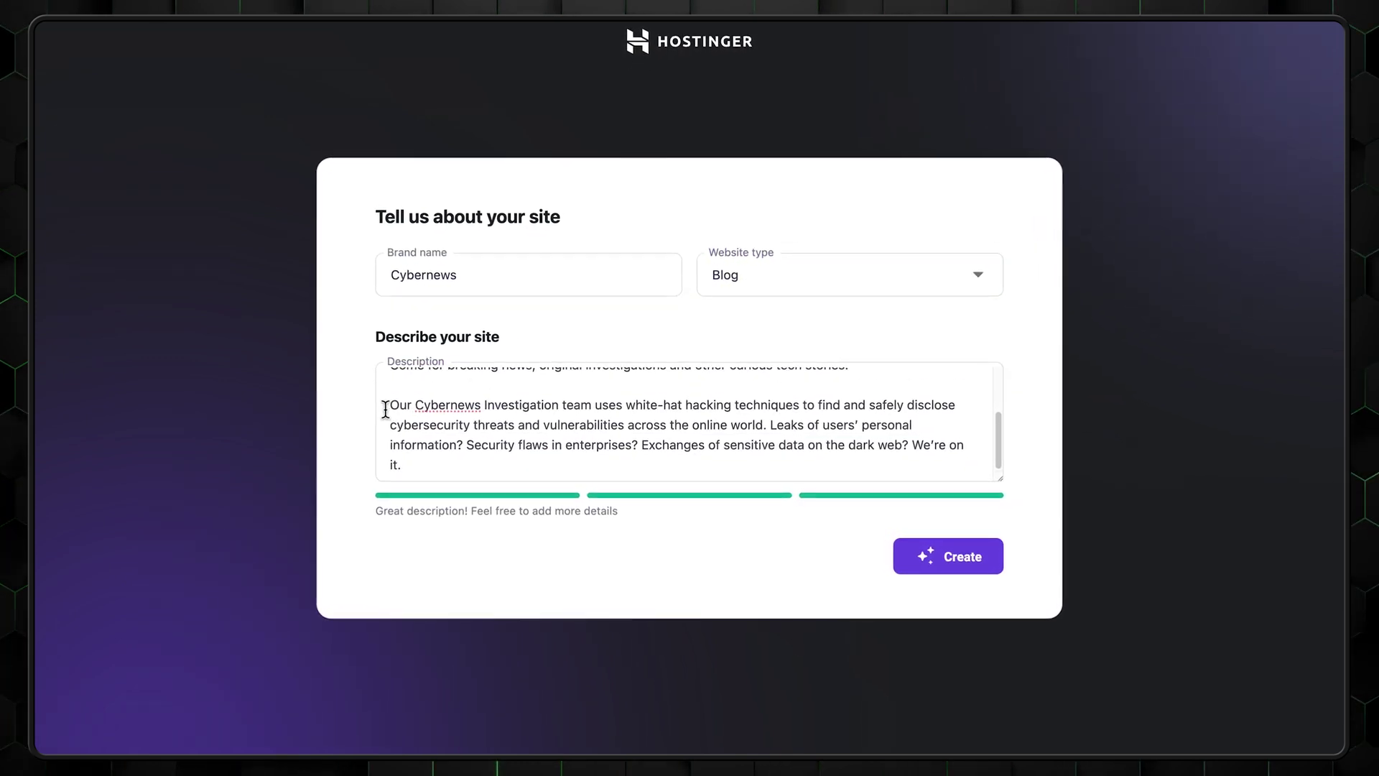
click(981, 566)
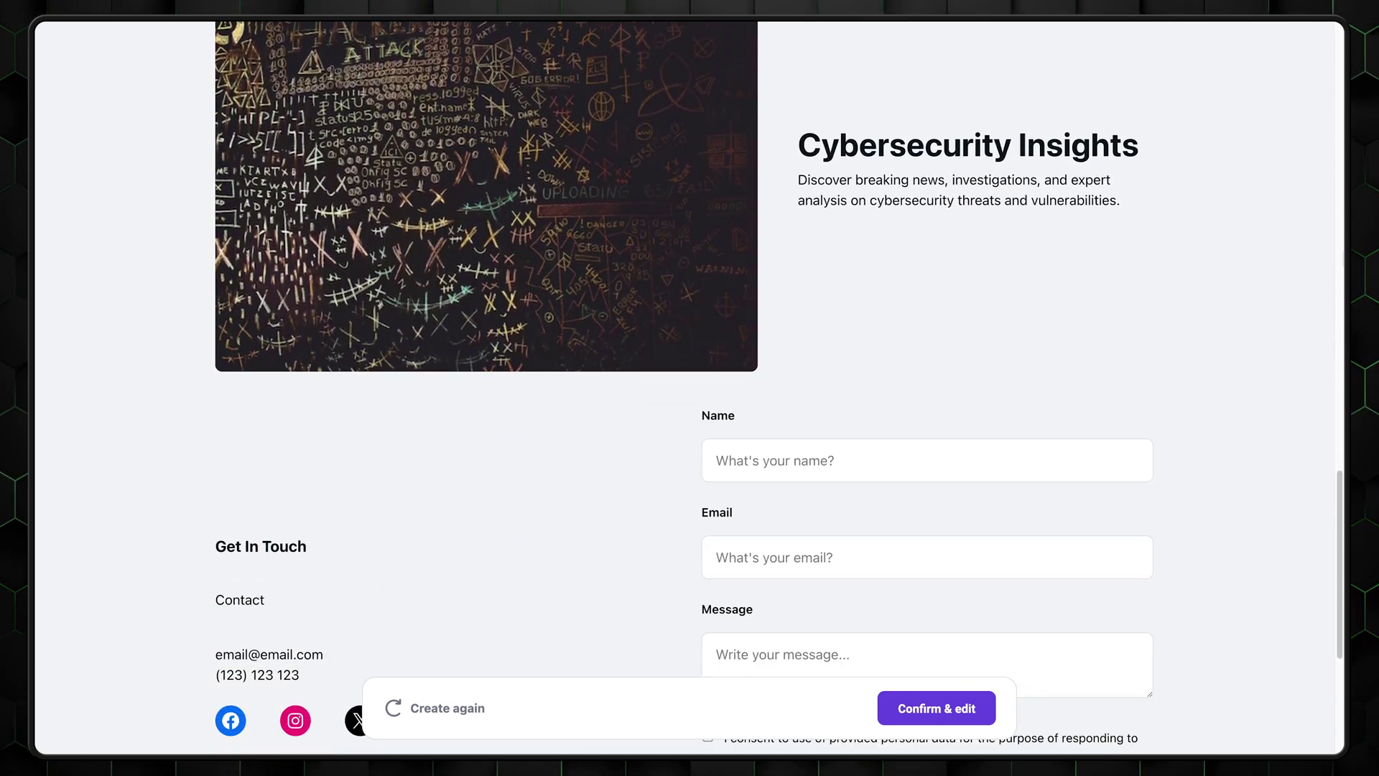
Confirm the generated site for editing and go through the WordPress editor's introductory messages
click(926, 710)
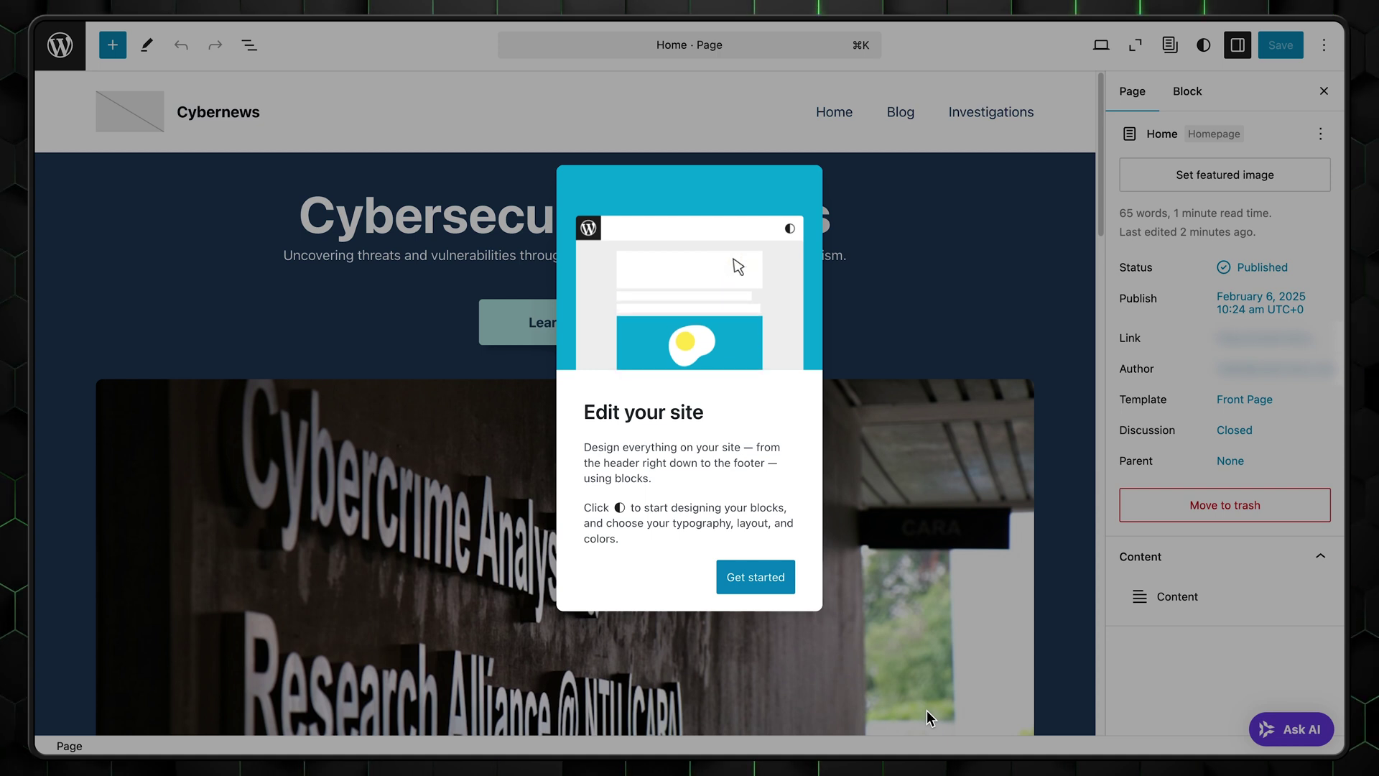
click(729, 579)
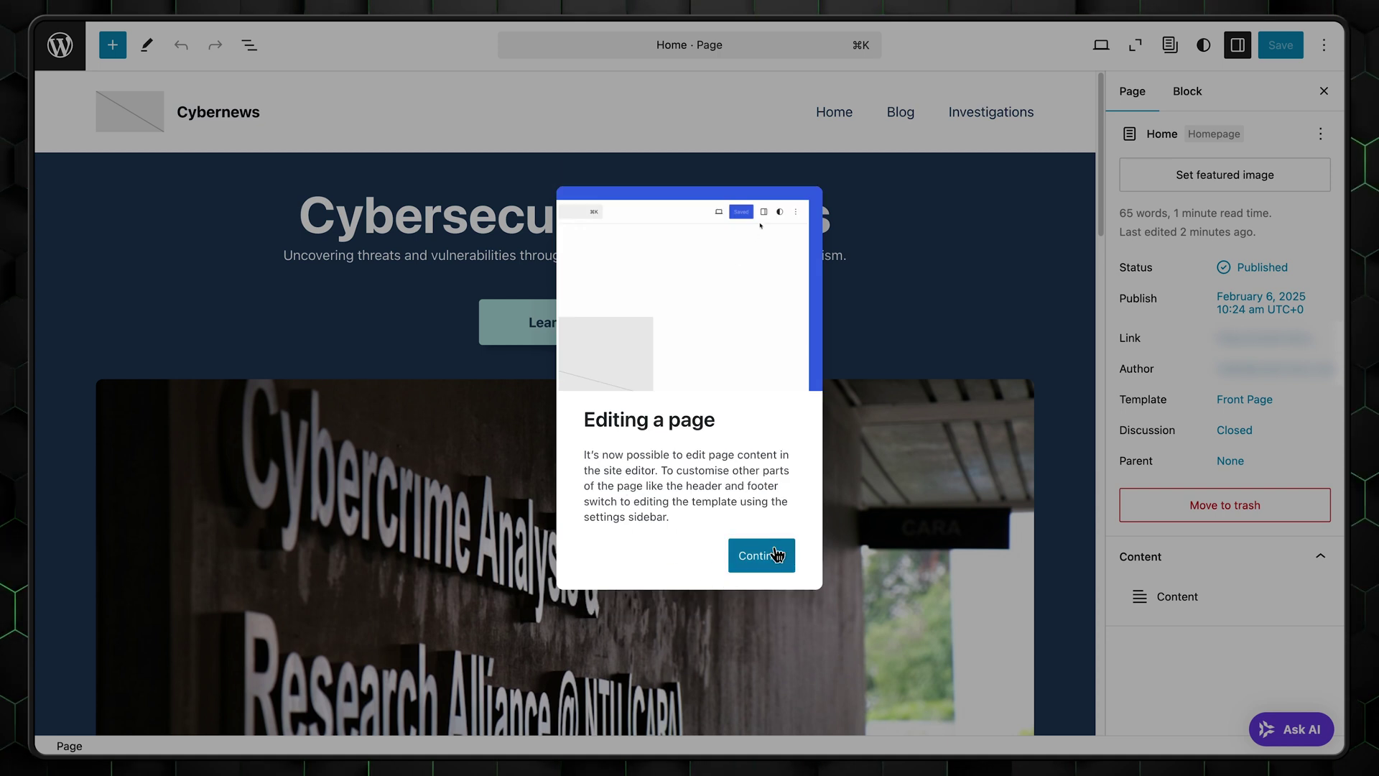
click(776, 553)
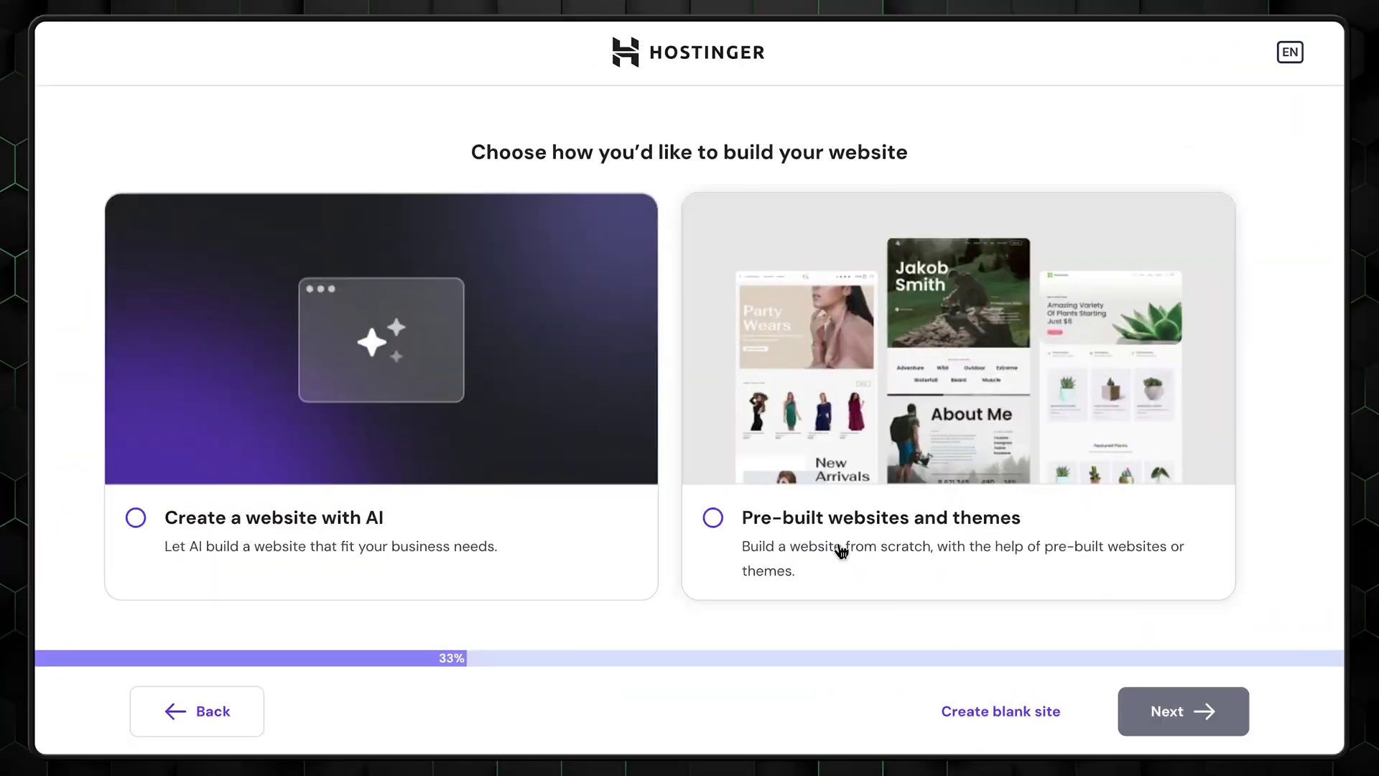
Choose Pre-built websites and themes for a new site, skip the website templates and continue with a starter theme
click(787, 520)
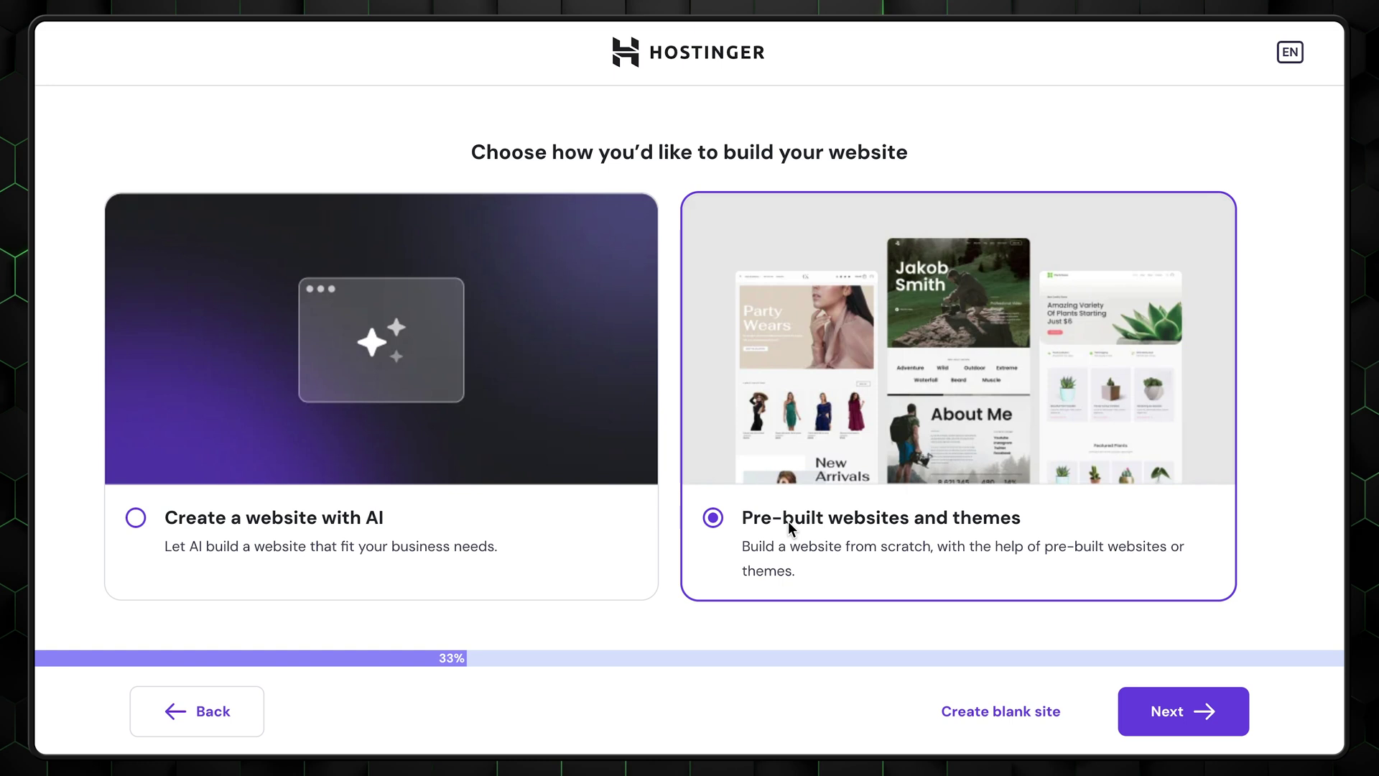
click(1182, 712)
scroll(272, 270, down, 5)
click(1194, 711)
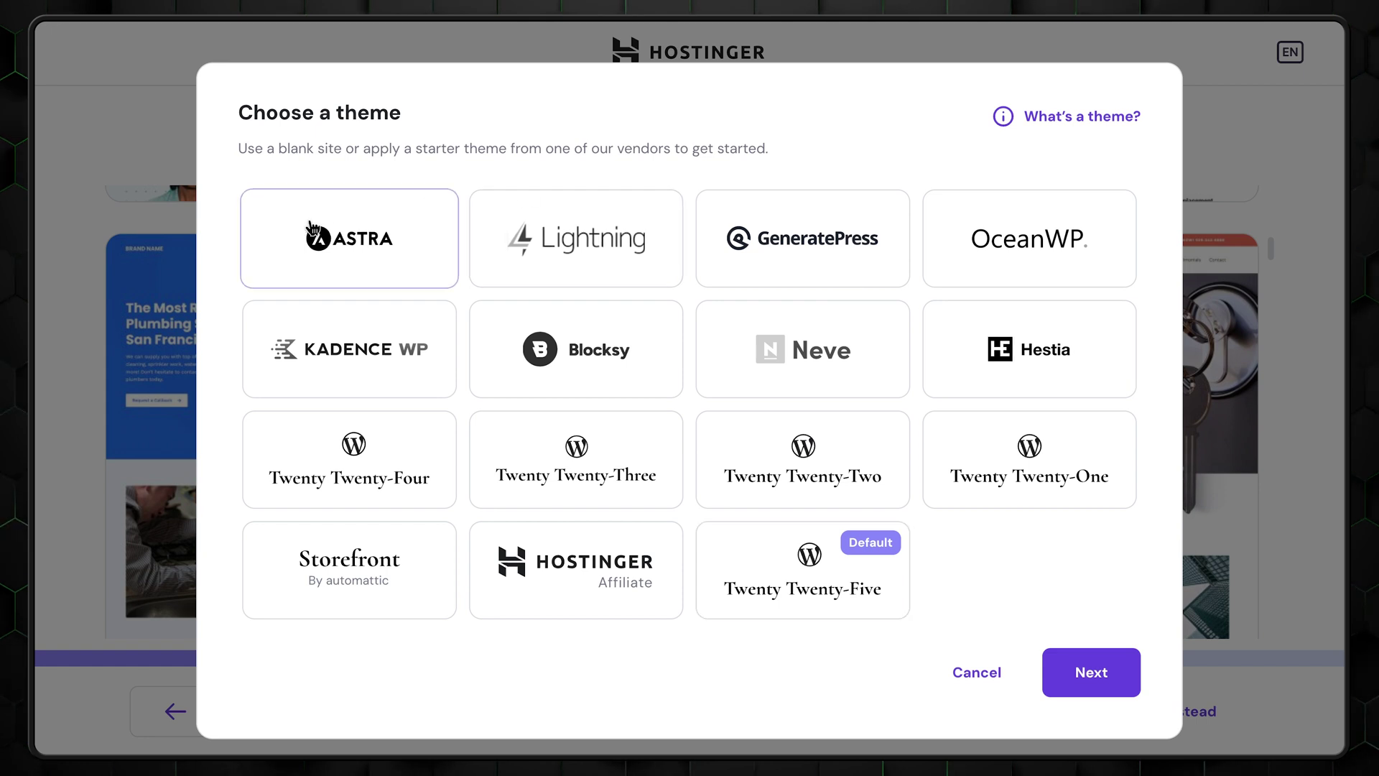
click(1115, 675)
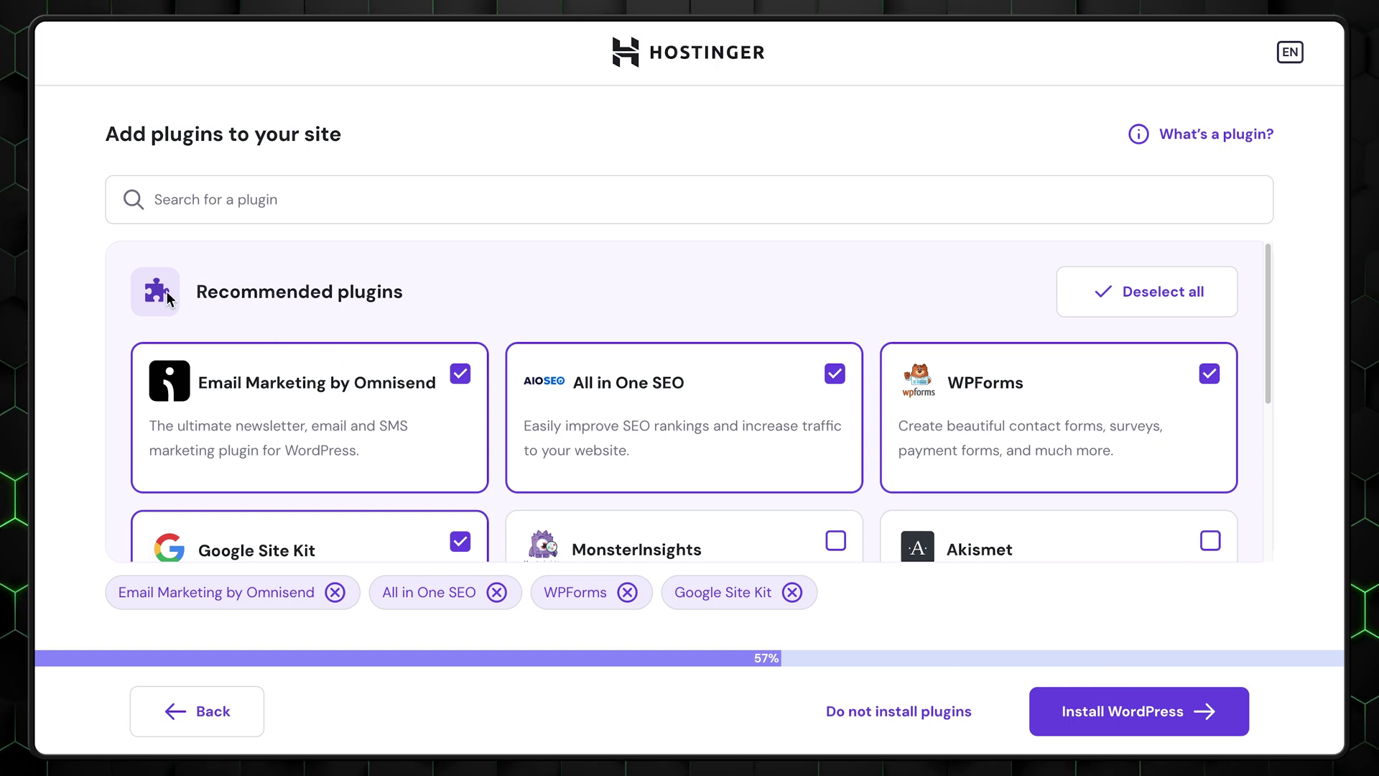
Deselect Email Marketing by Omnisend, All in One SEO and WPForms among the recommended plugins
scroll(1173, 429, down, 2)
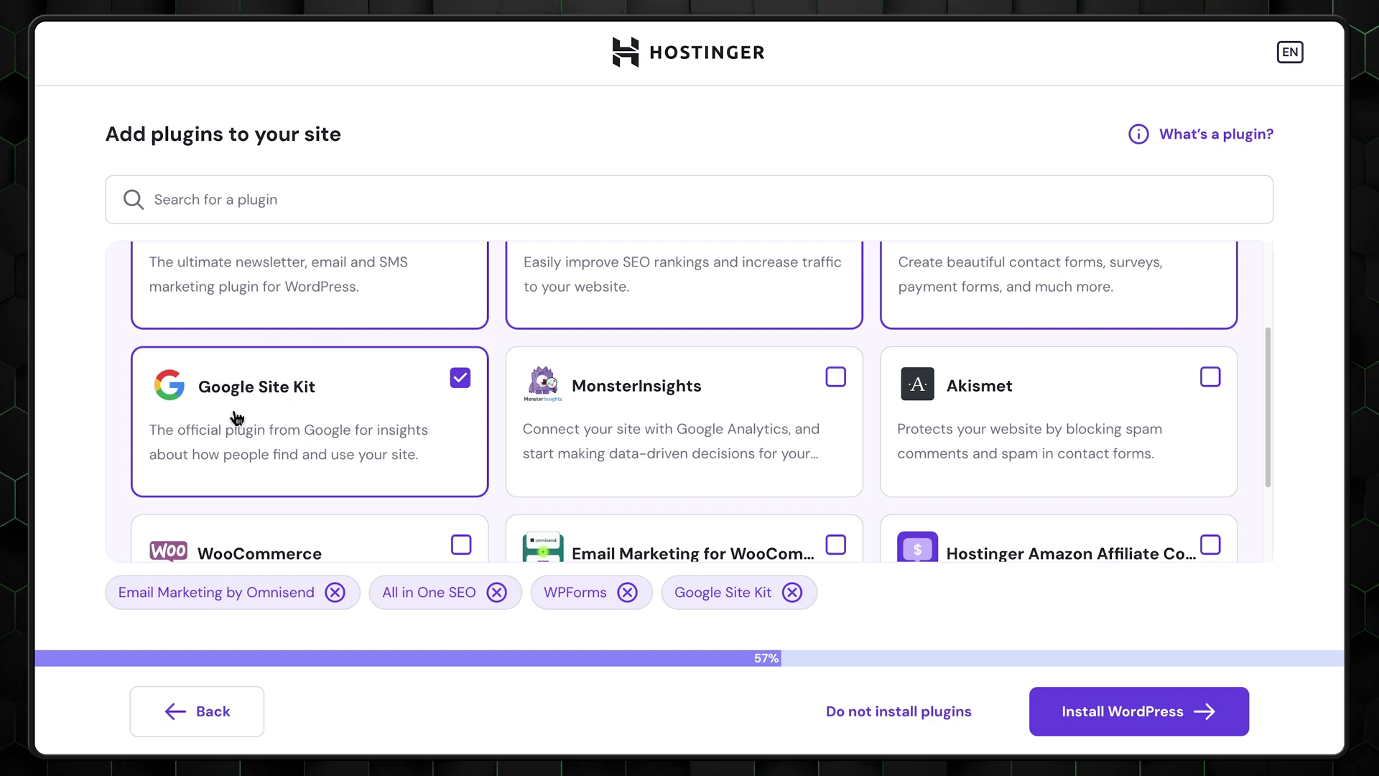
scroll(237, 416, up, 2)
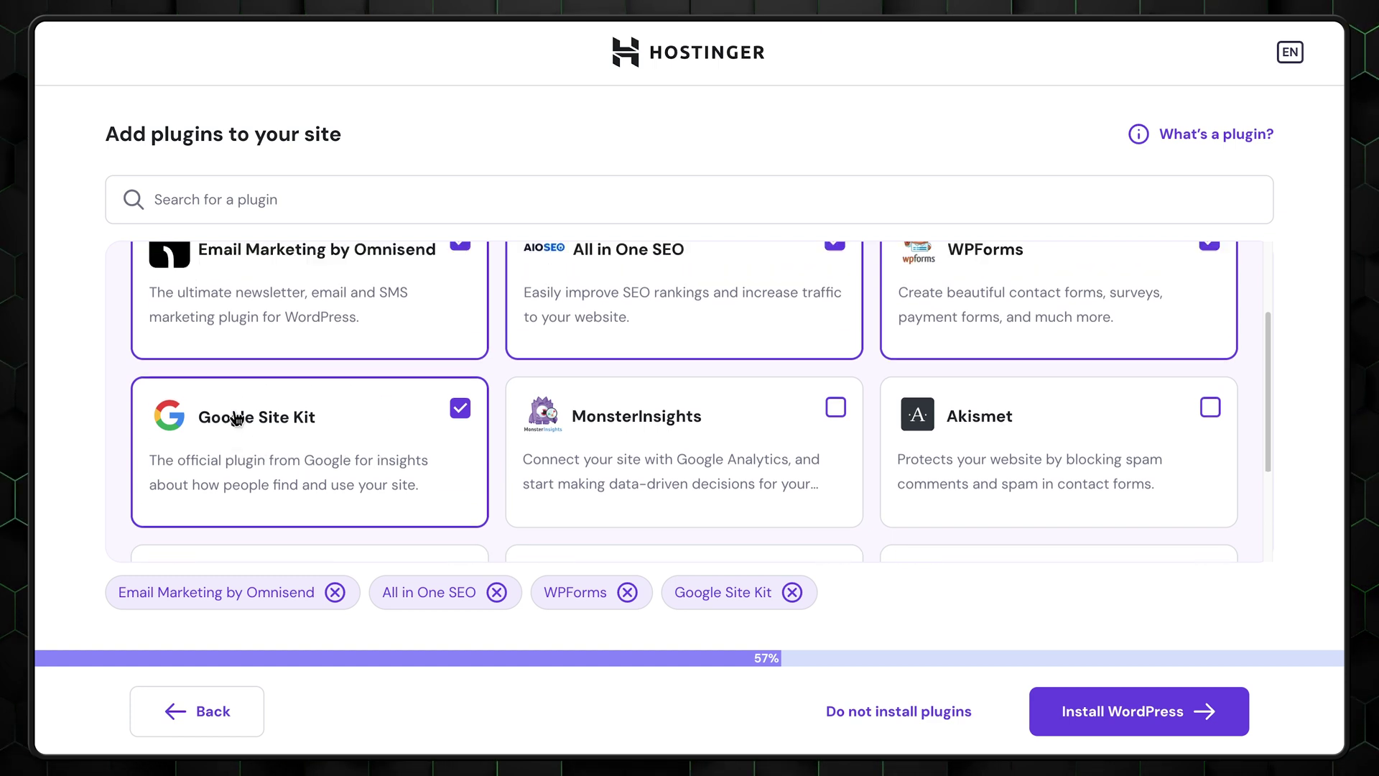
click(347, 419)
click(692, 439)
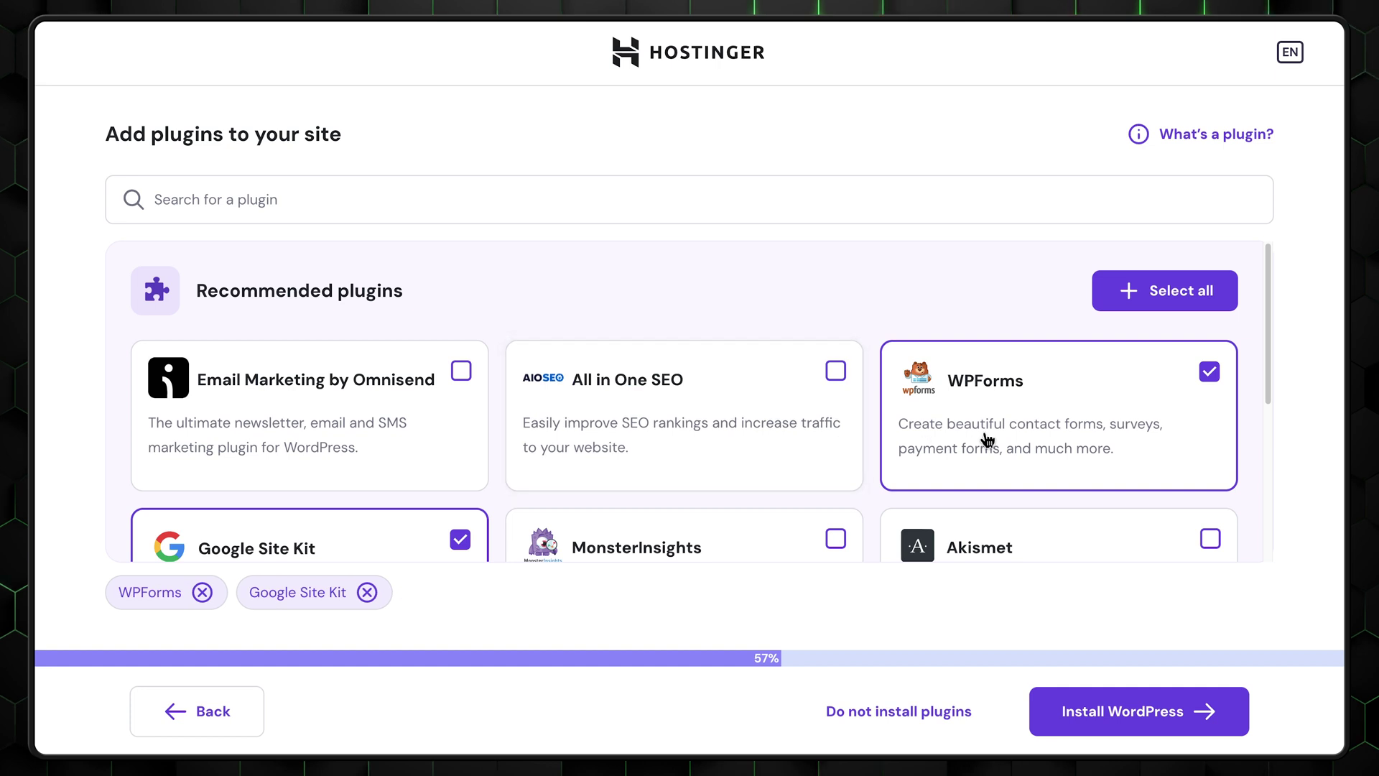
click(1049, 439)
Deactivate the All in One SEO plugin in the website's installed plugin list
scroll(1044, 441, down, 5)
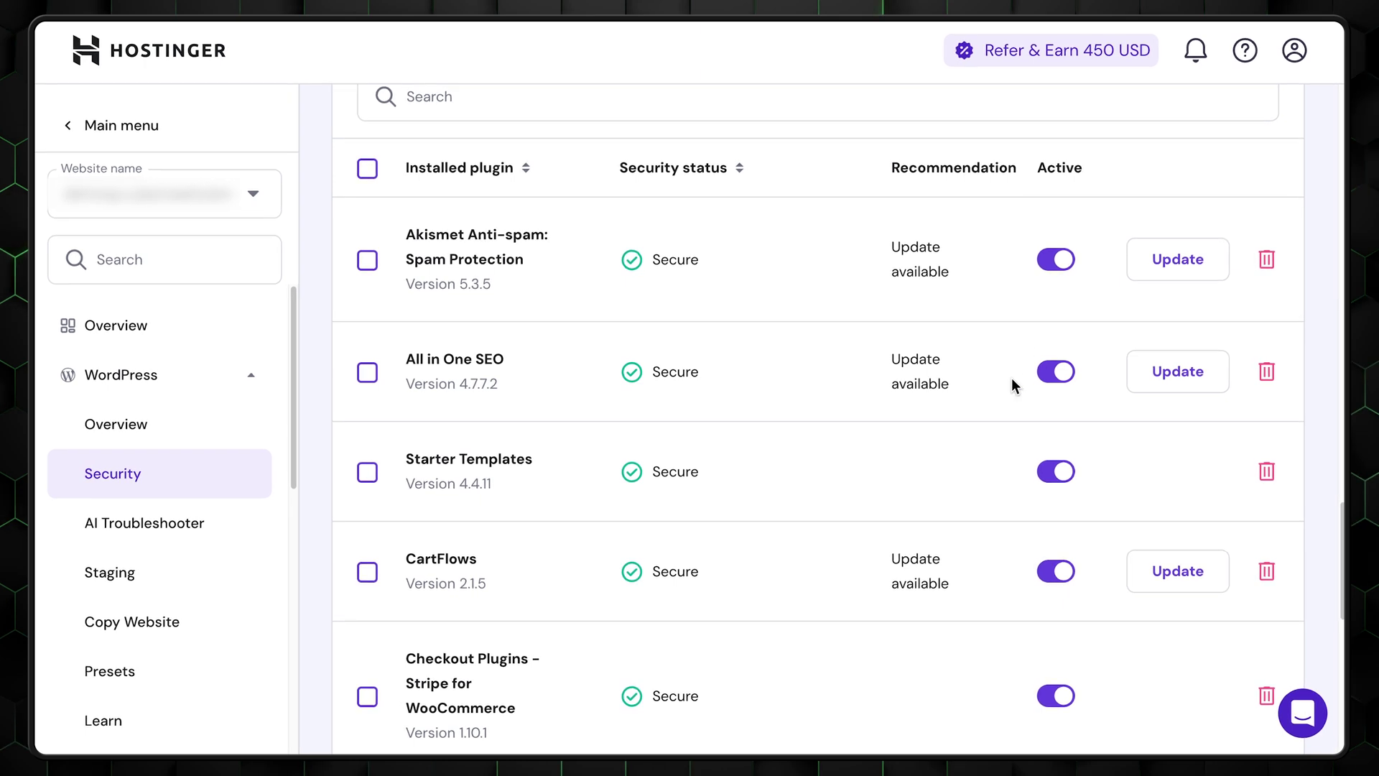
click(1057, 379)
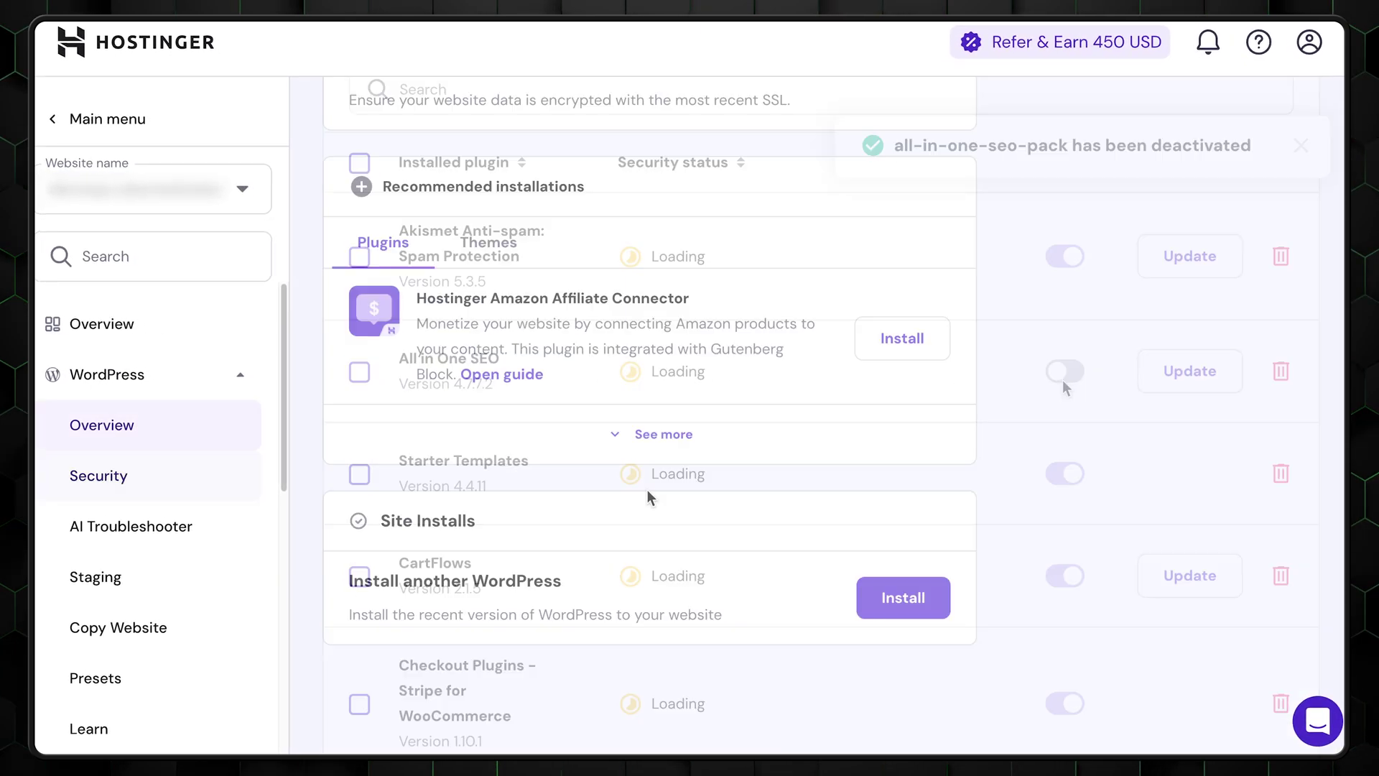
Expand the recommended plugin installations in the WordPress overview and look through them
click(646, 434)
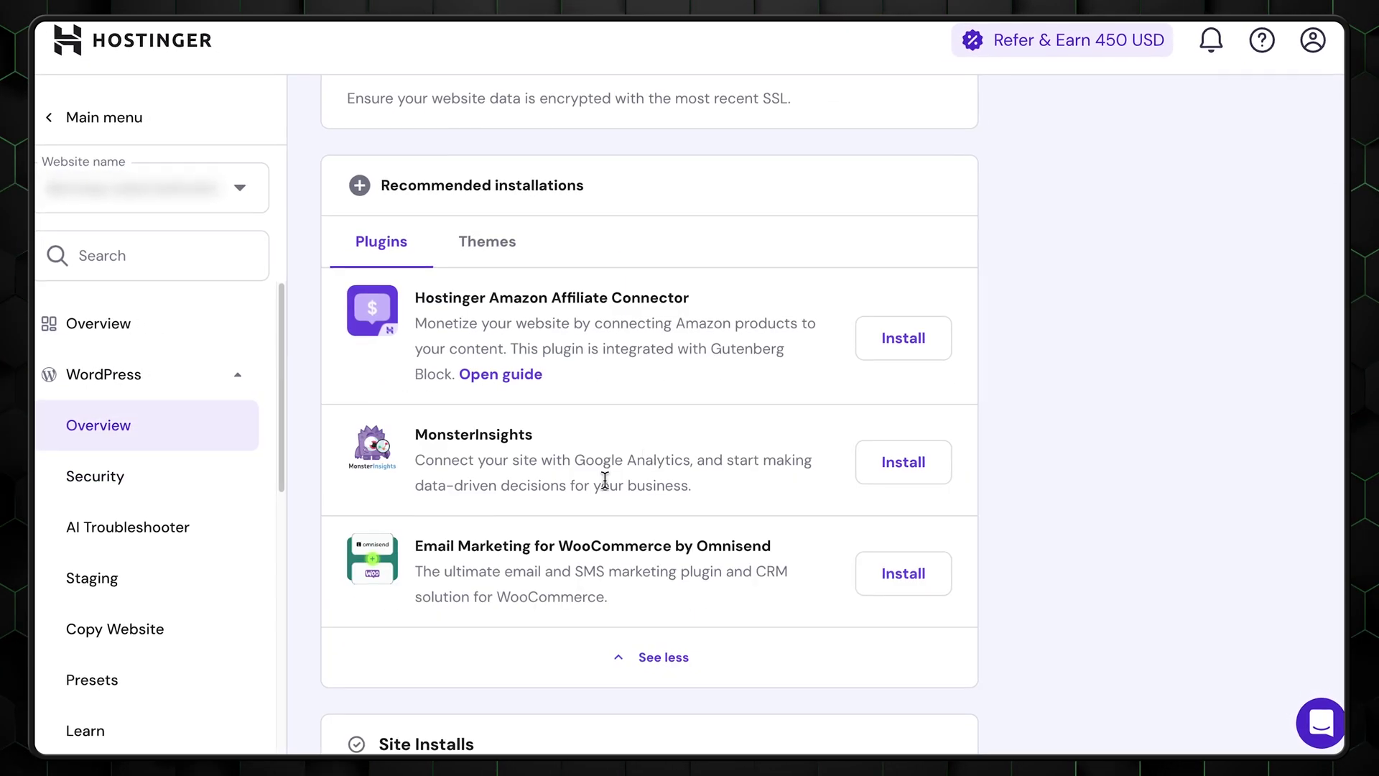
scroll(604, 480, down, 2)
scroll(606, 489, up, 1)
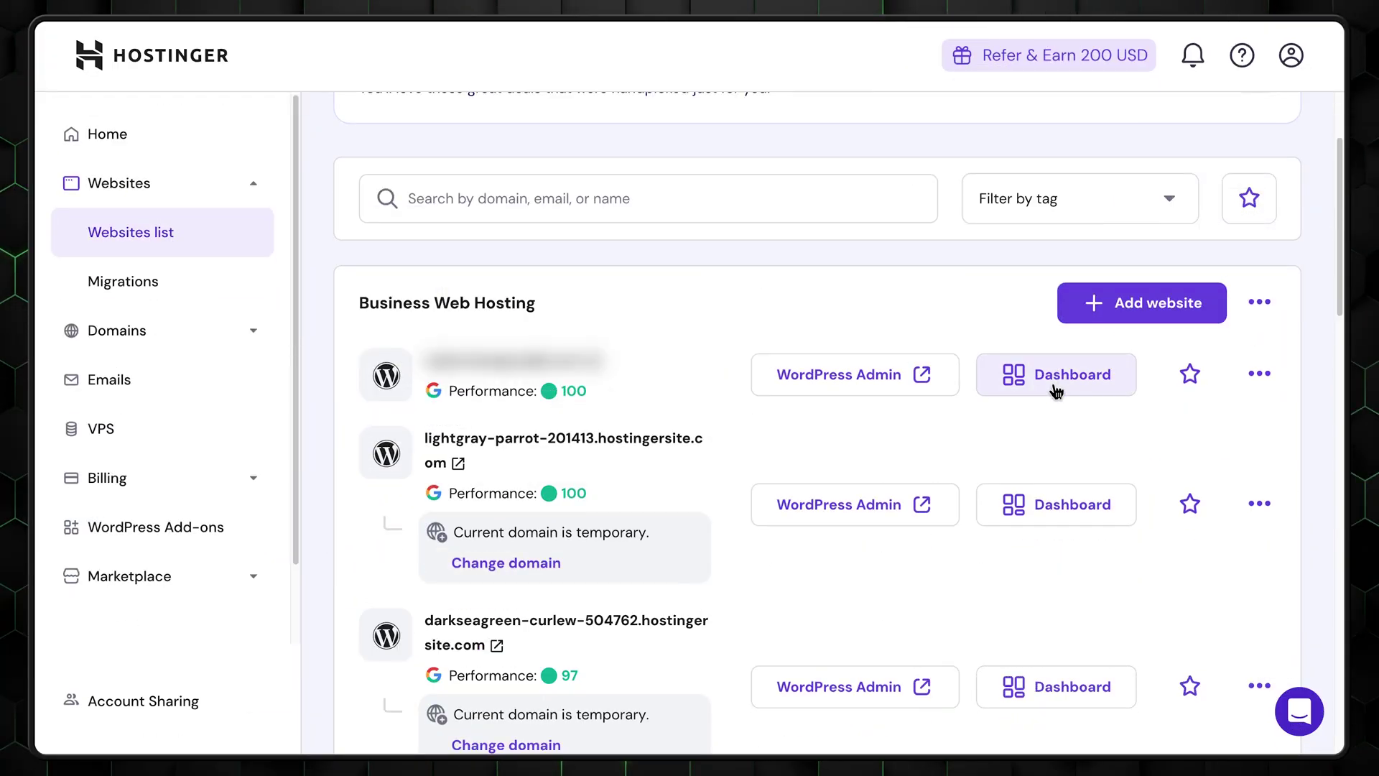
Open the first website's WordPress overview and look through its core settings, versions and the full list of recommended plugins
click(1054, 388)
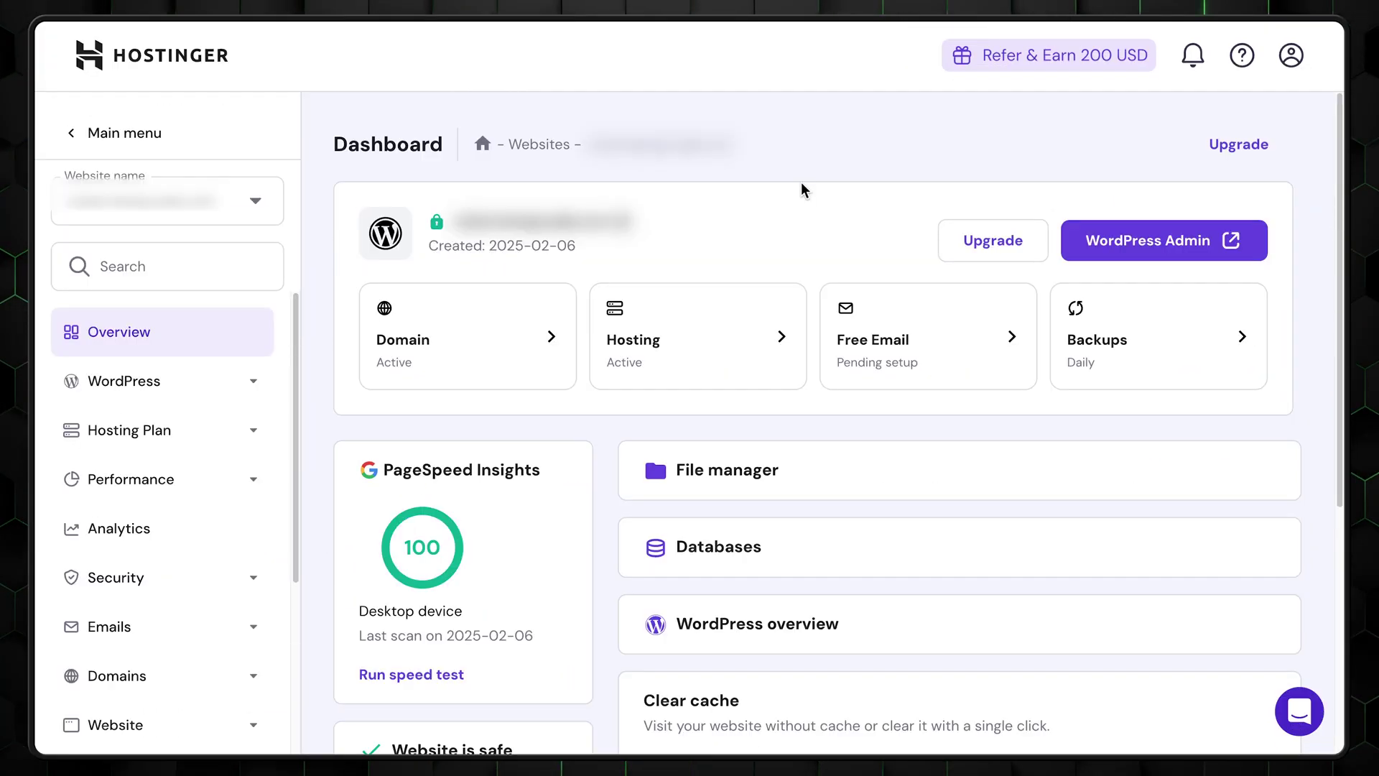
click(696, 631)
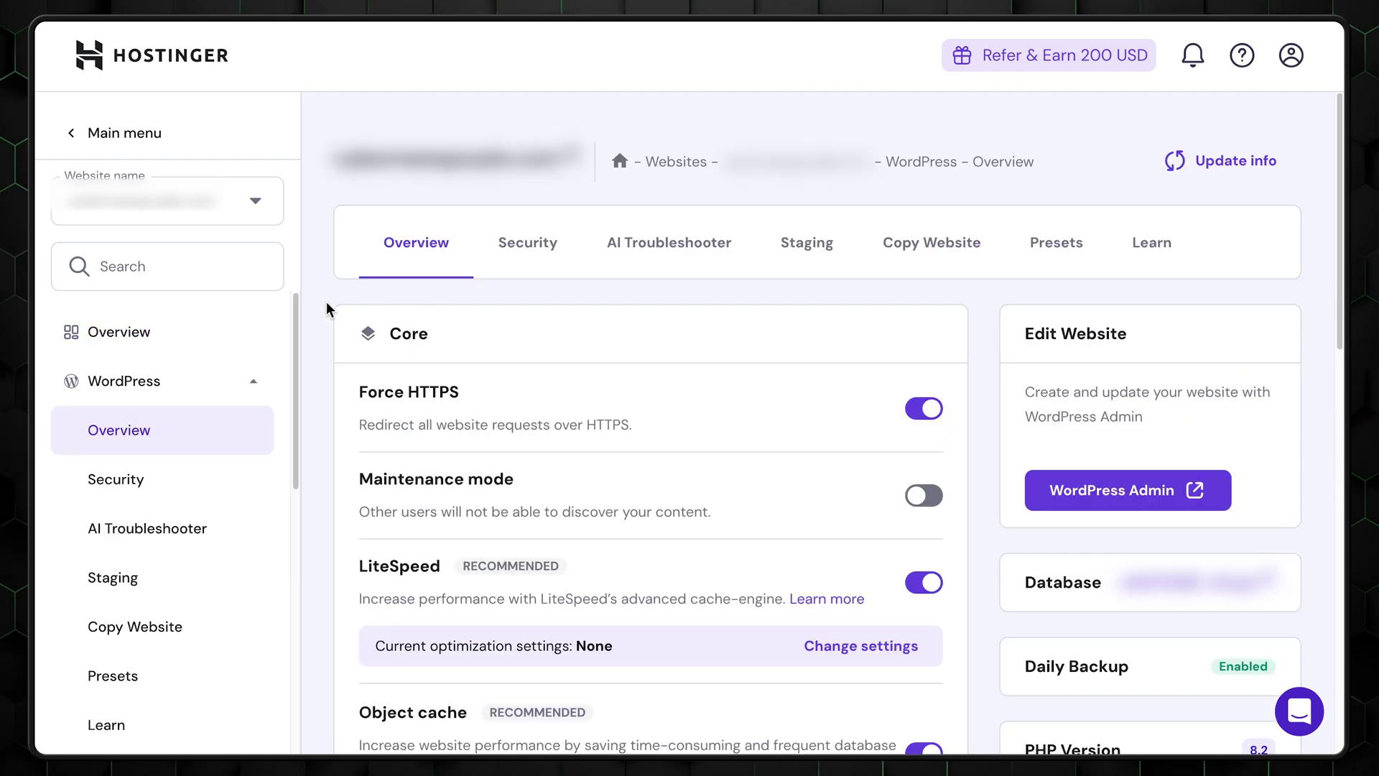
scroll(327, 305, down, 3)
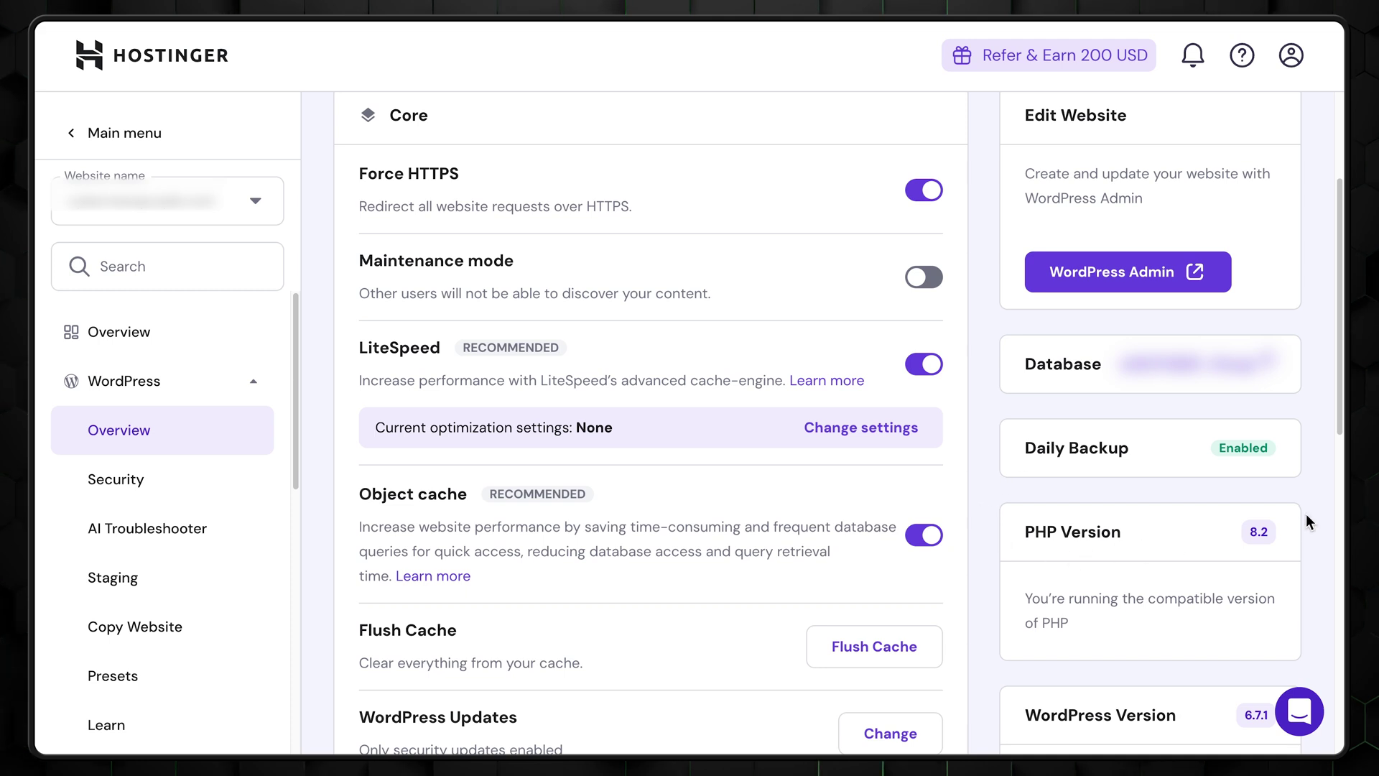
scroll(1306, 515, down, 2)
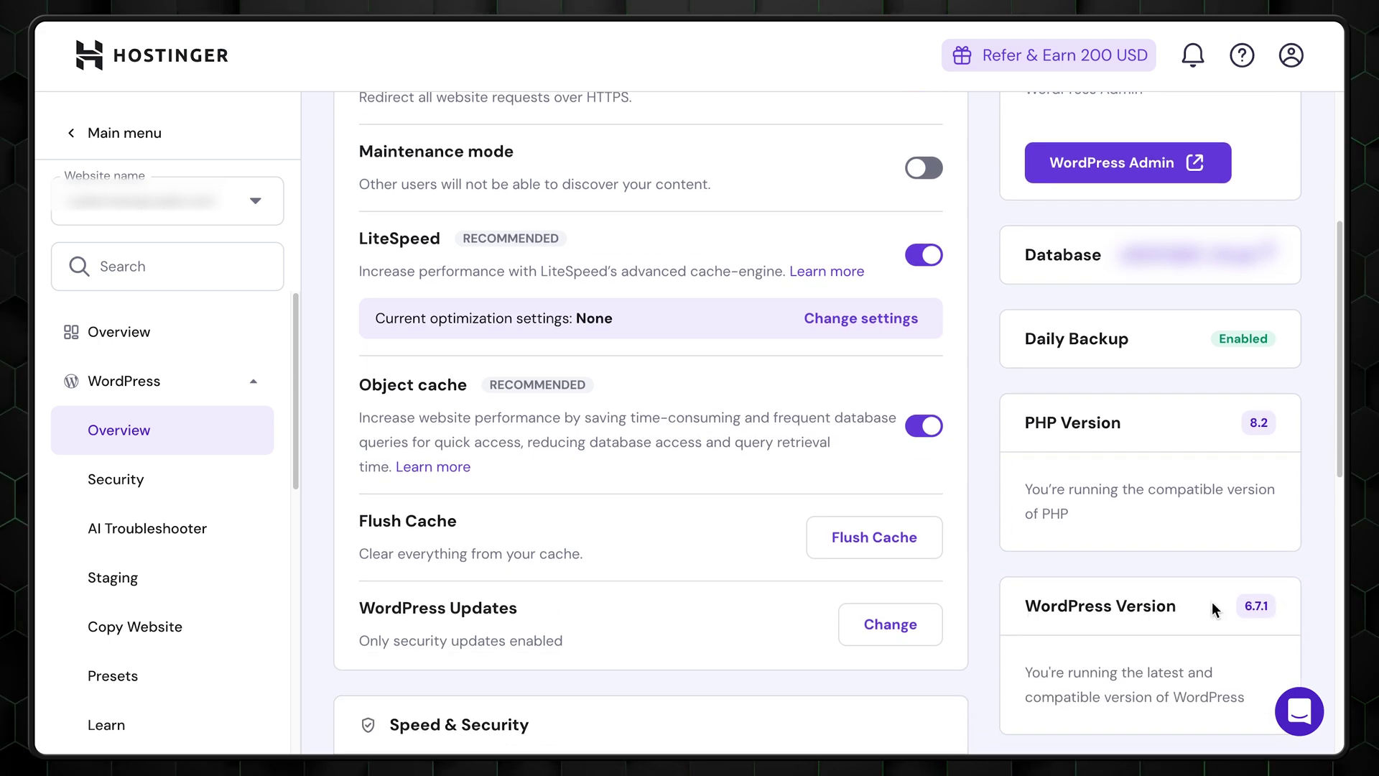
drag(1337, 431, 1335, 734)
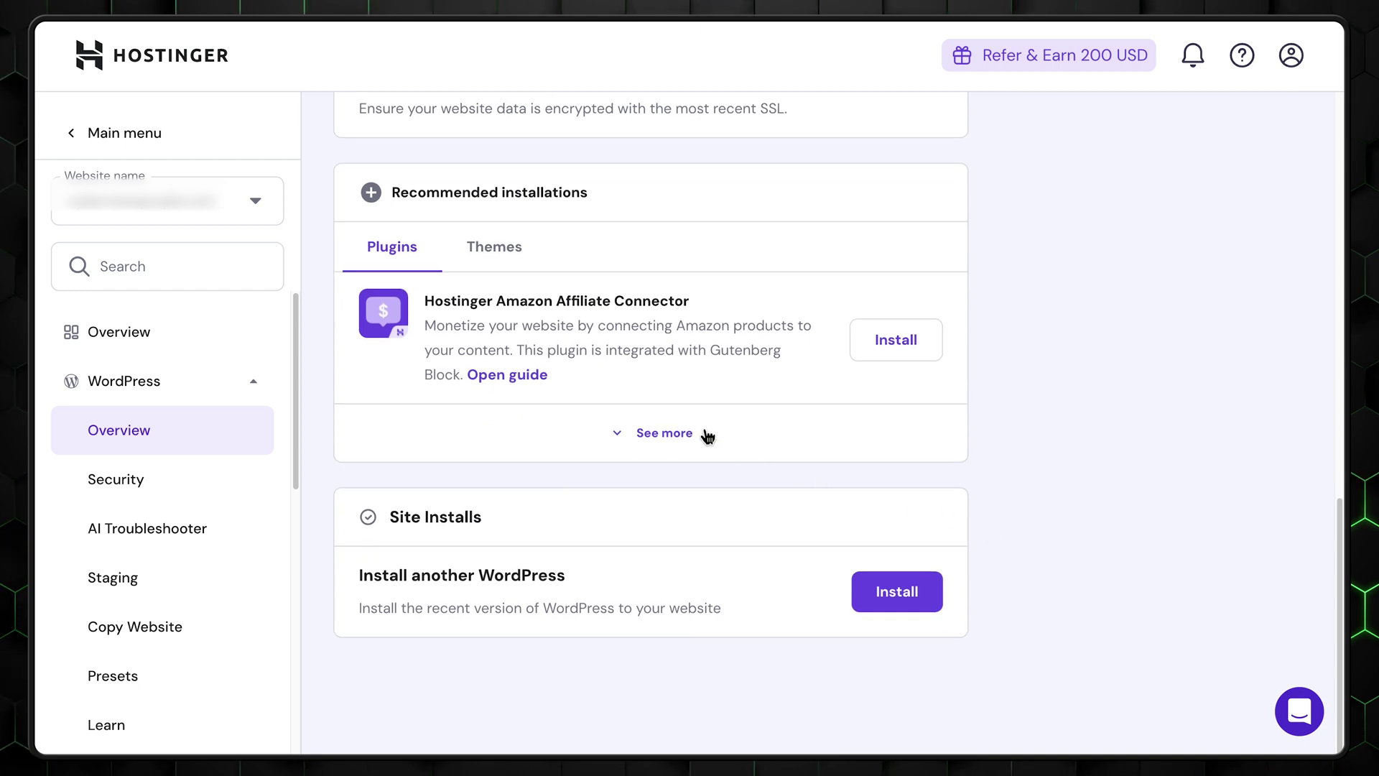
click(668, 433)
scroll(622, 420, down, 7)
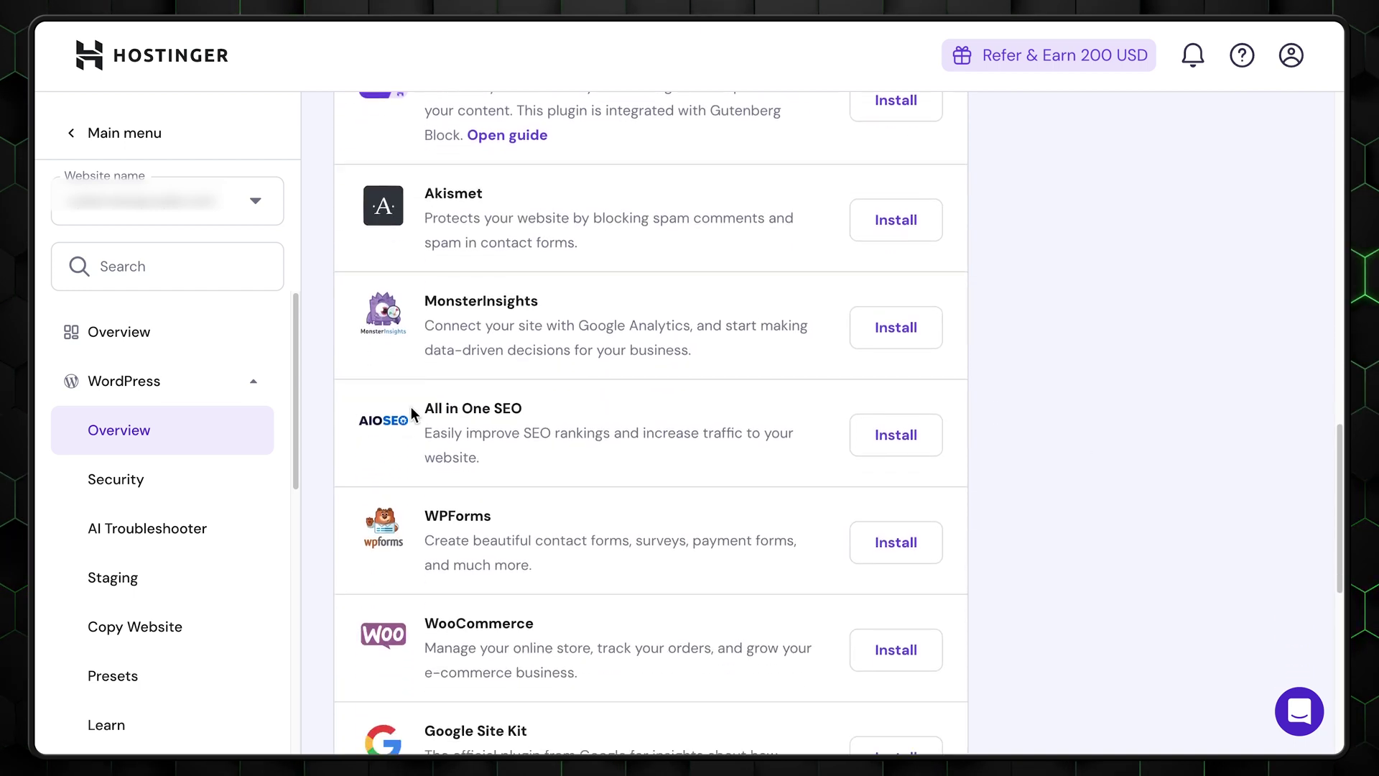
scroll(380, 546, down, 5)
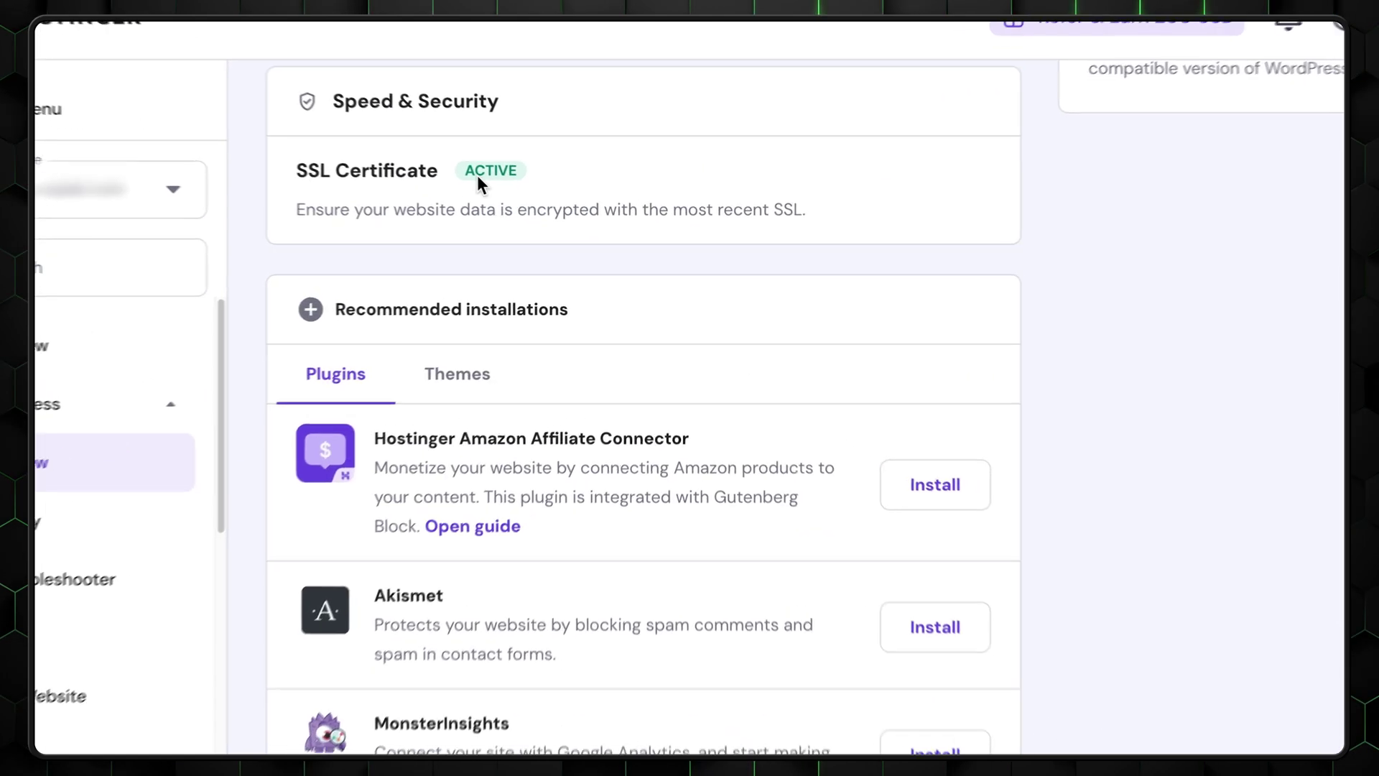
Review the SSL Certificate status, the Database entry and the Daily Backup status in the WordPress overview
drag(294, 168, 664, 191)
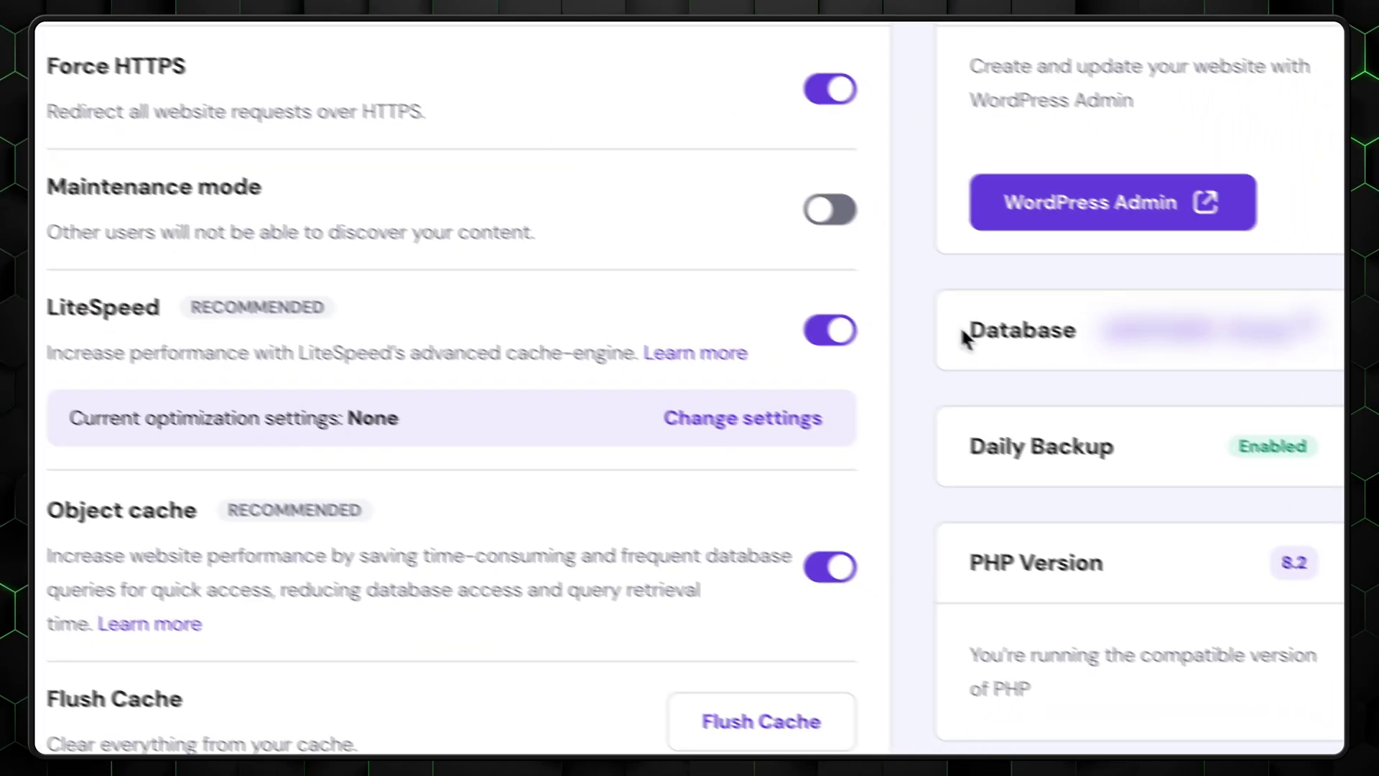
drag(1152, 403, 1176, 399)
drag(1070, 314, 1312, 318)
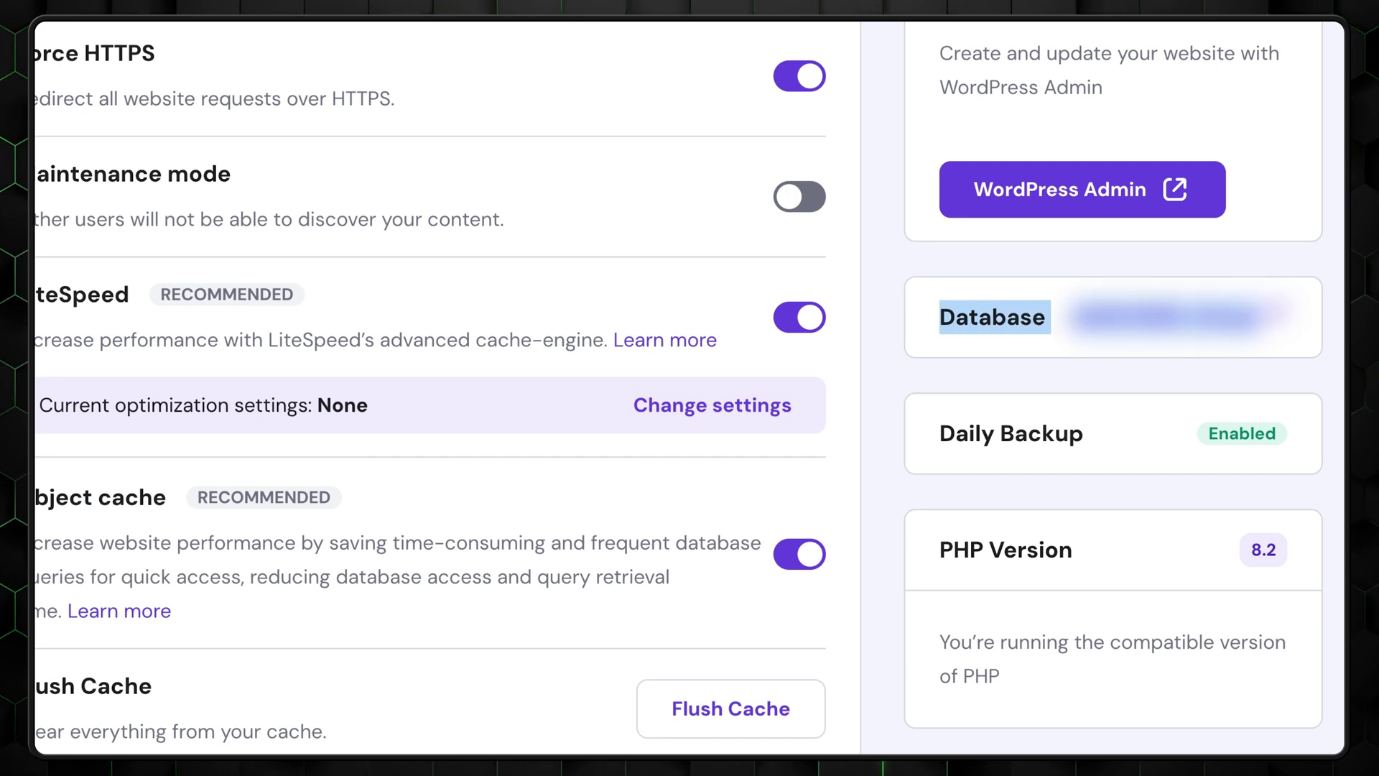
drag(929, 437, 1088, 427)
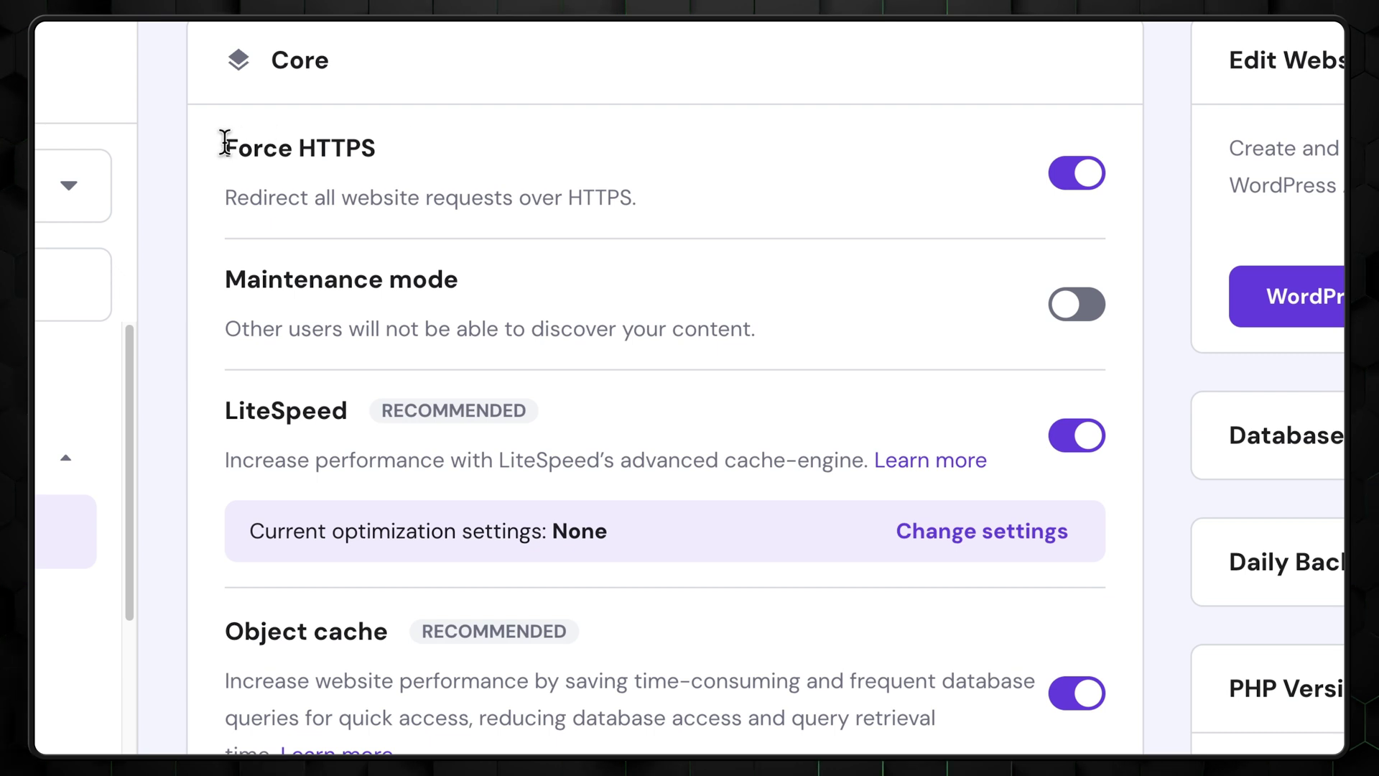
Review the Force HTTPS setting and inspect the https address and connection security details of cybernews.com
drag(225, 142, 327, 143)
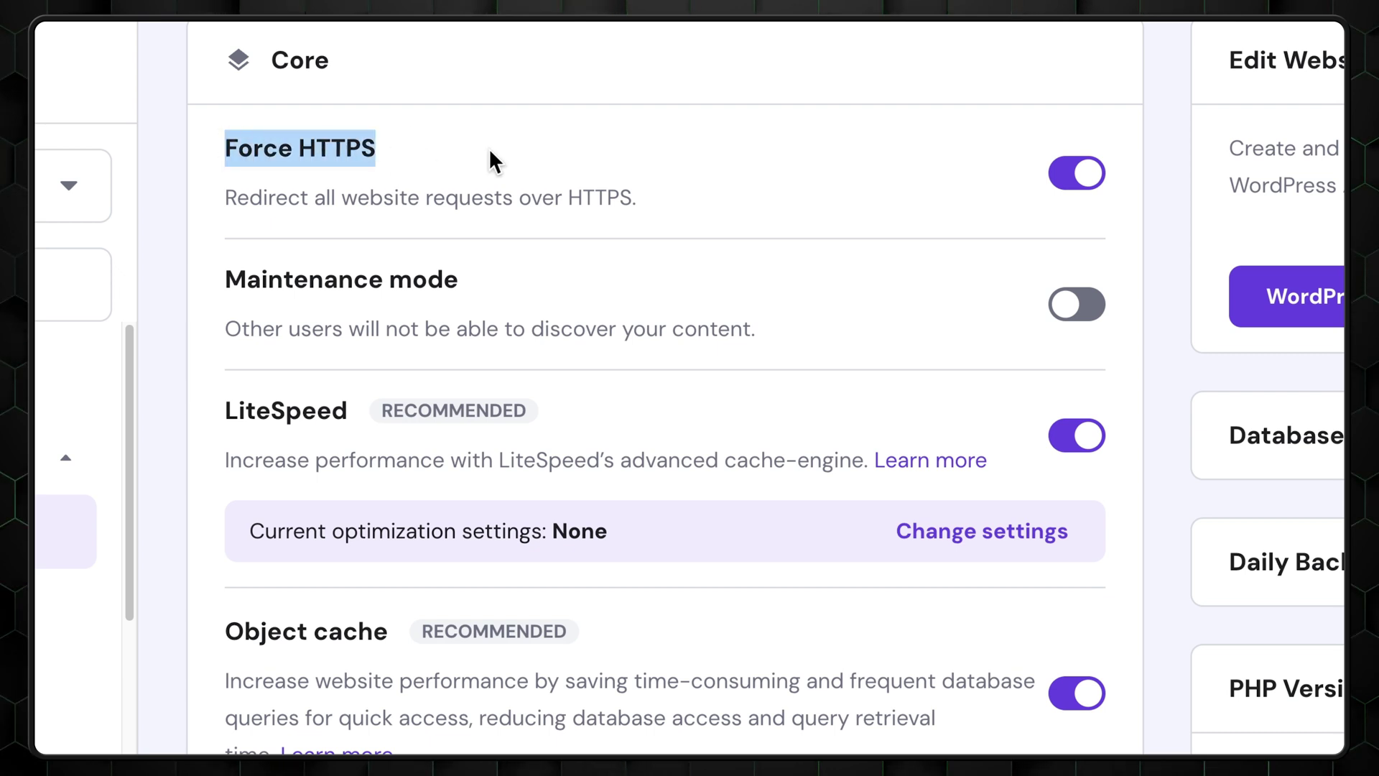
click(510, 140)
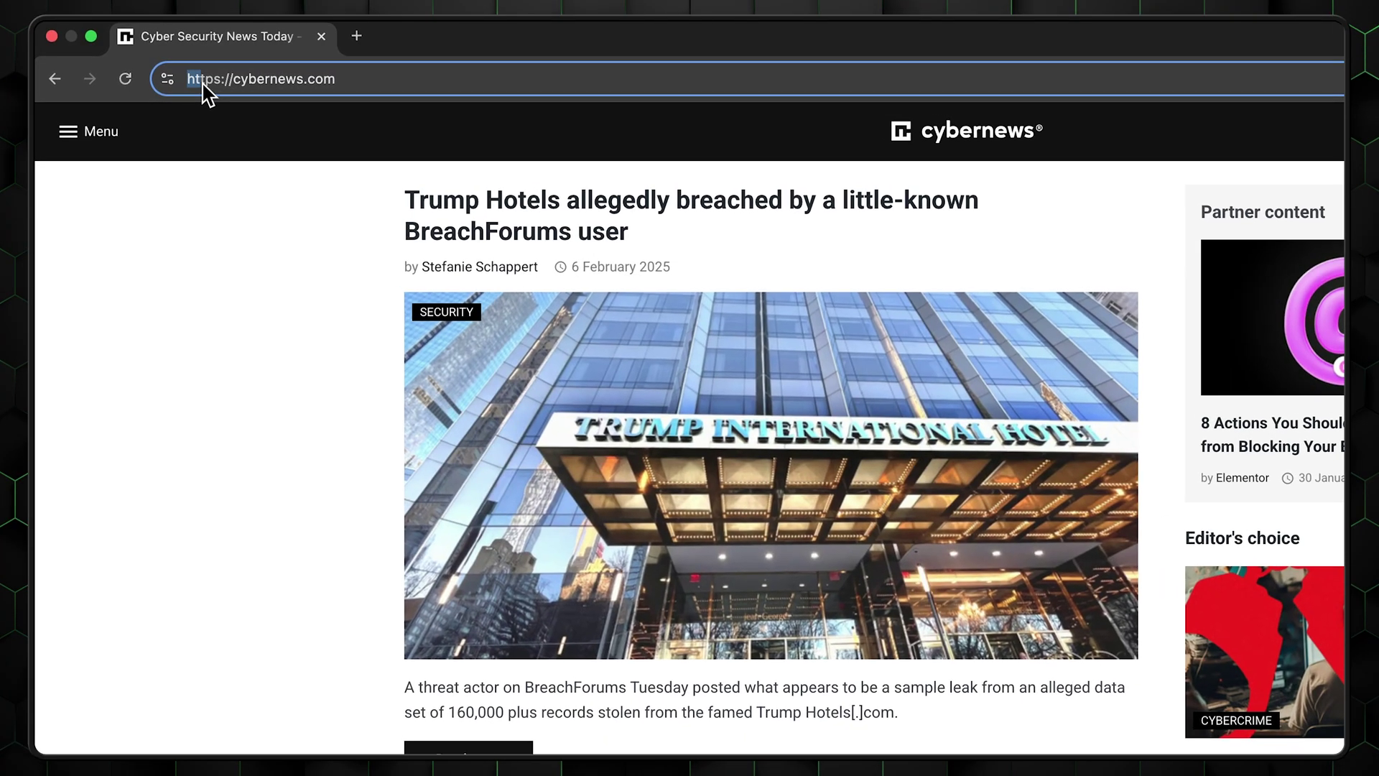
drag(202, 82, 221, 79)
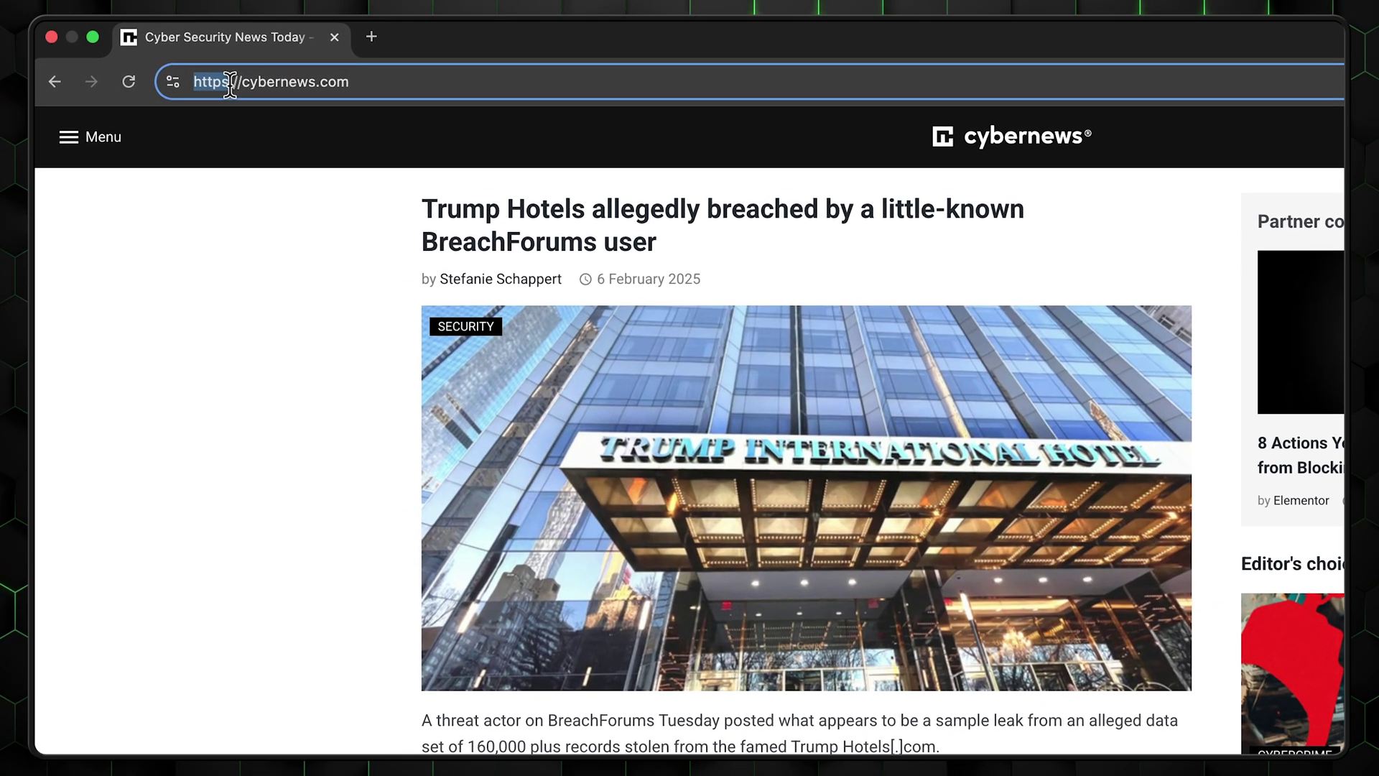
click(173, 83)
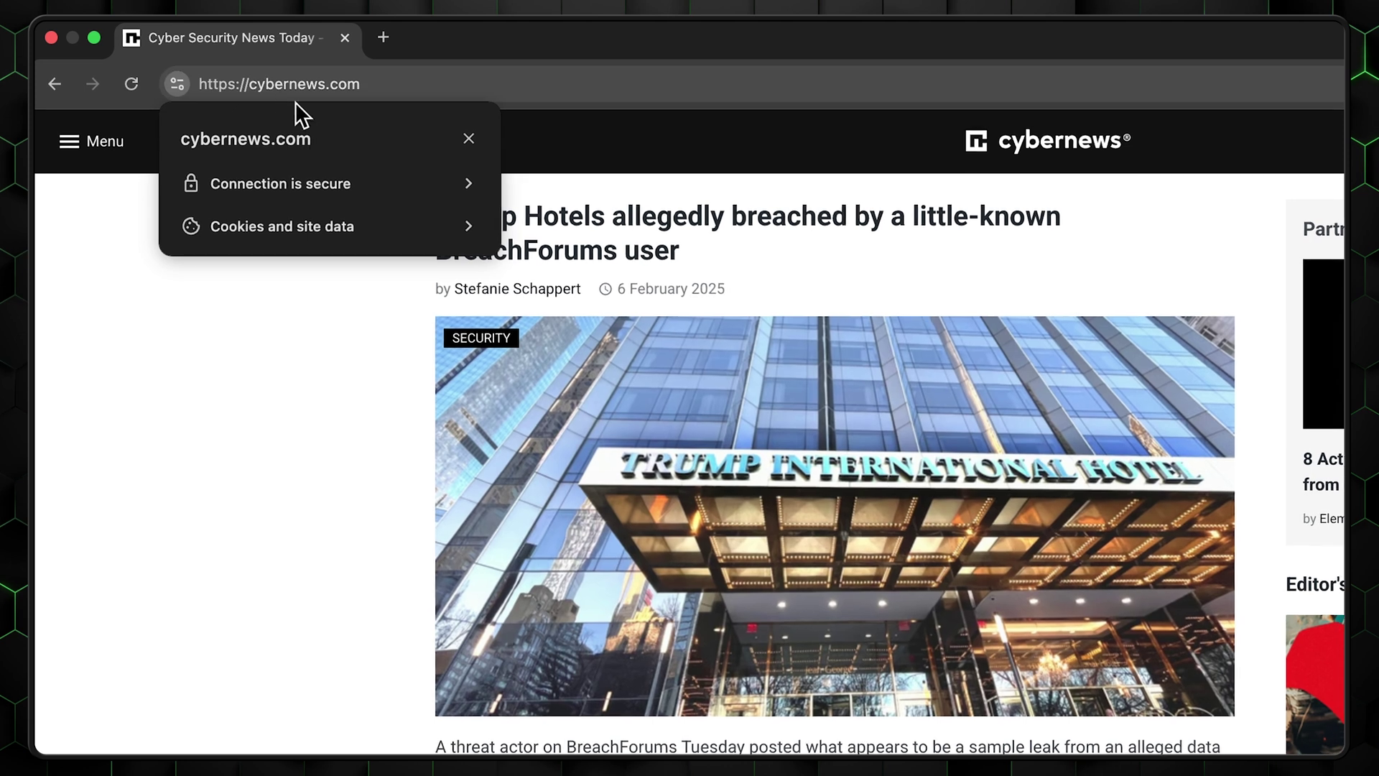
click(231, 181)
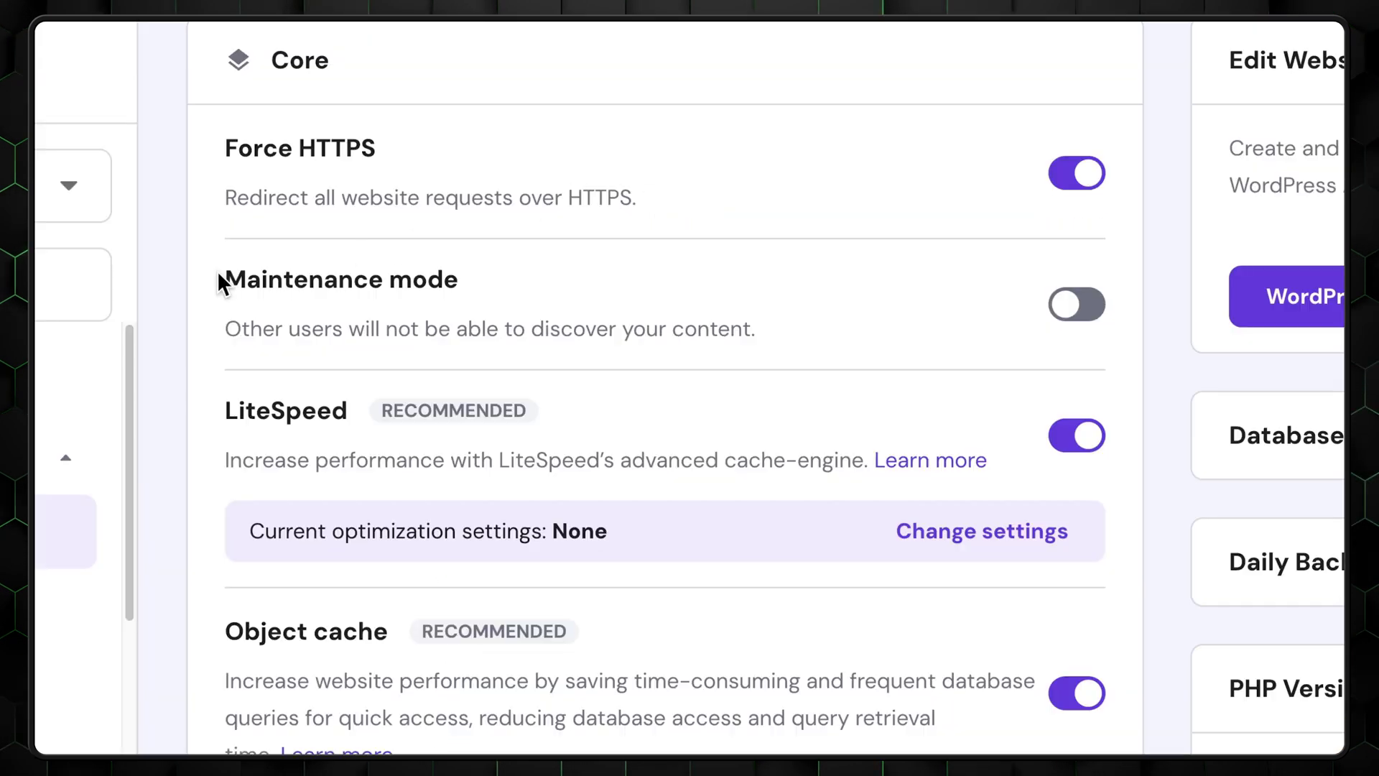
Turn on Maintenance mode in the website's Core settings
drag(219, 278, 531, 280)
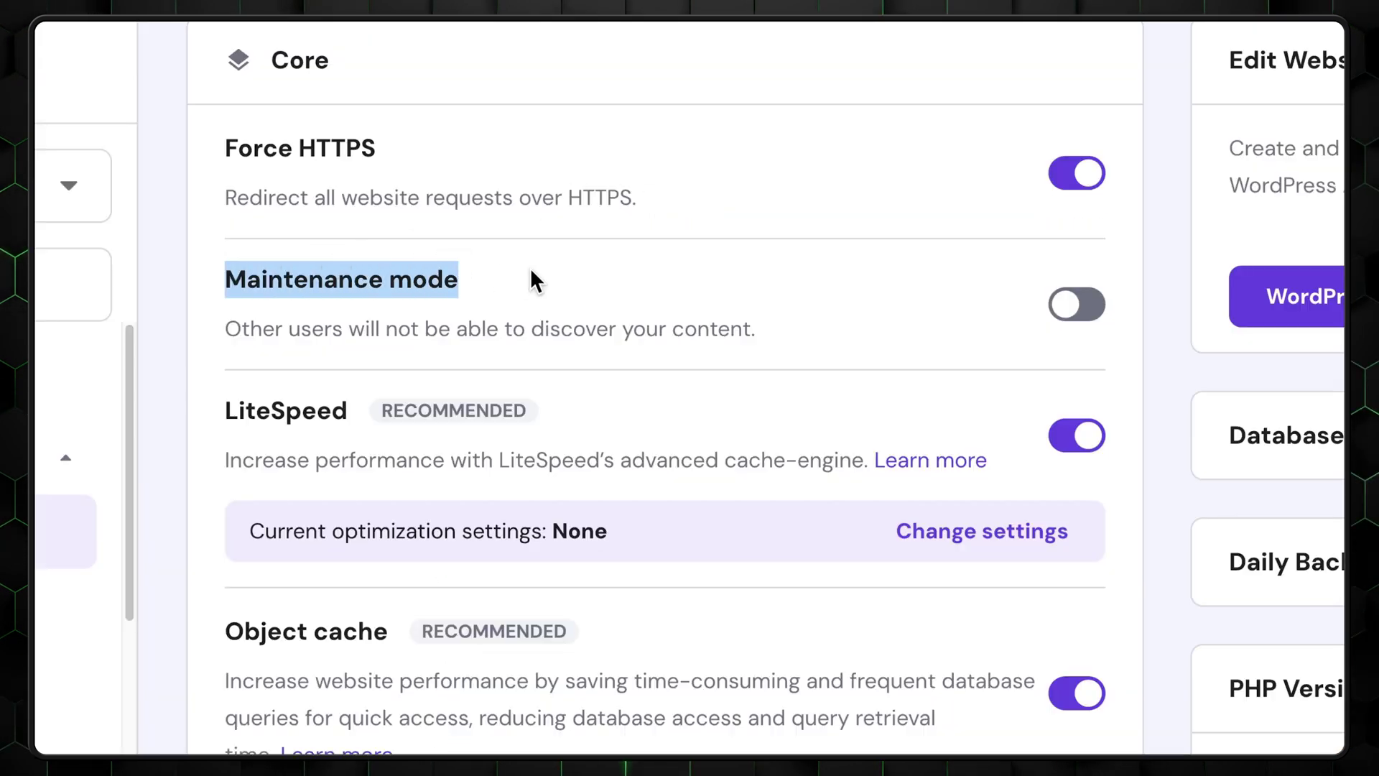
click(579, 273)
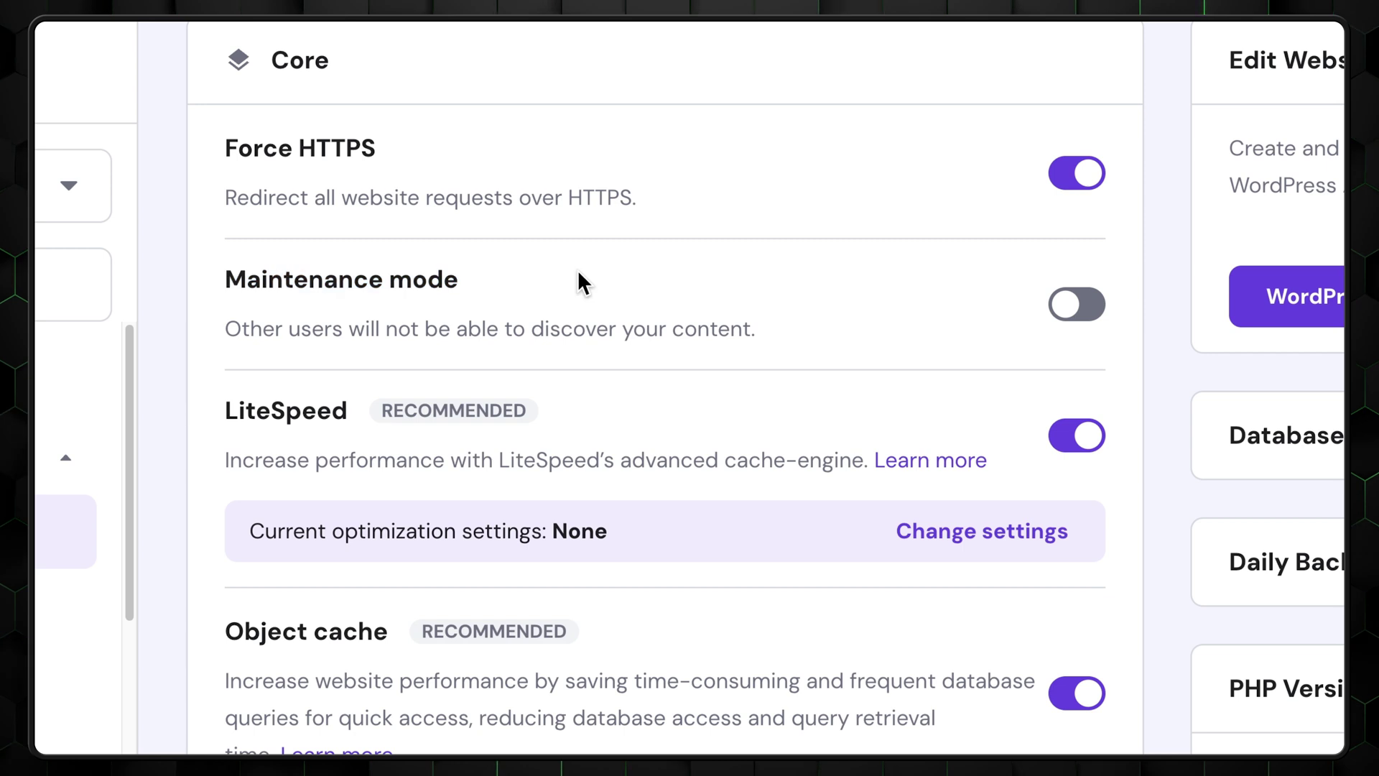
click(1065, 305)
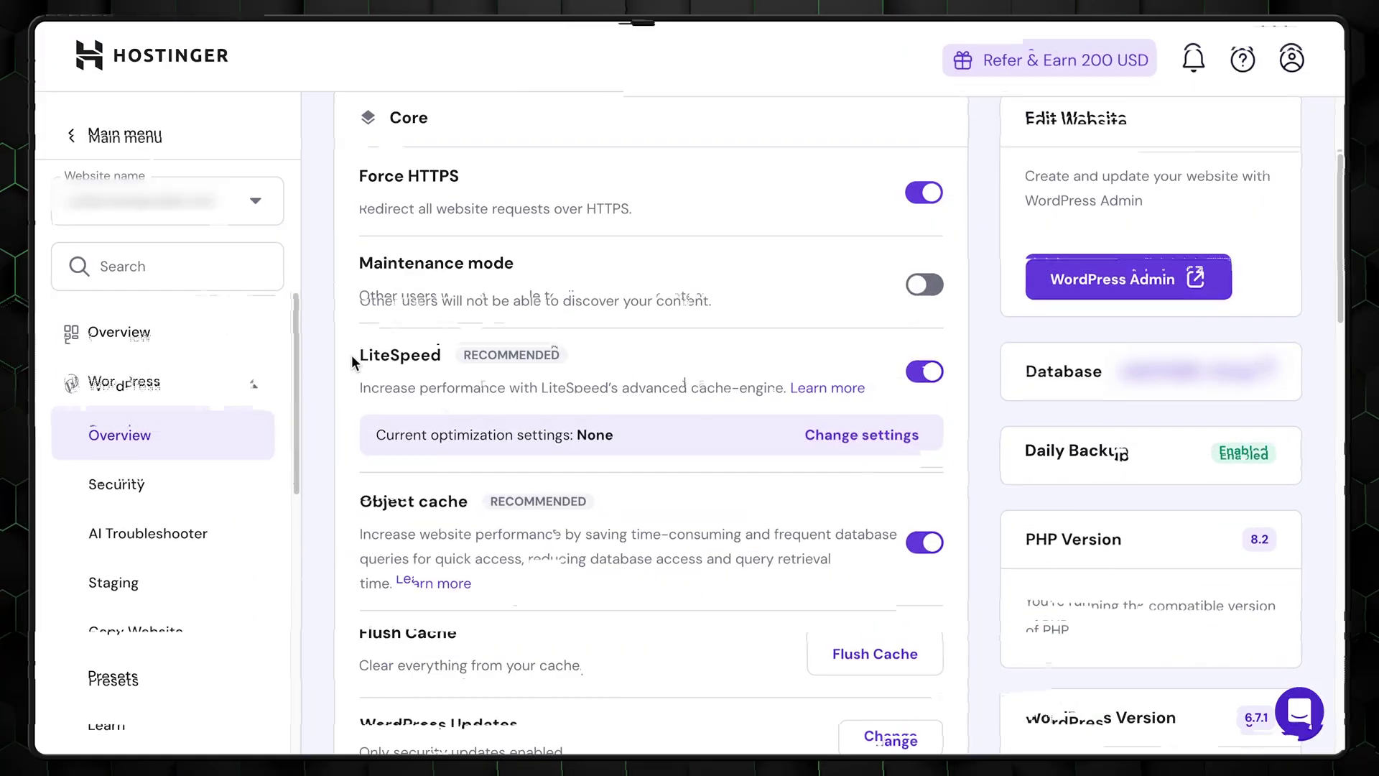
Review the LiteSpeed entry in the Core settings and open its optimization settings for changing
drag(351, 355, 540, 344)
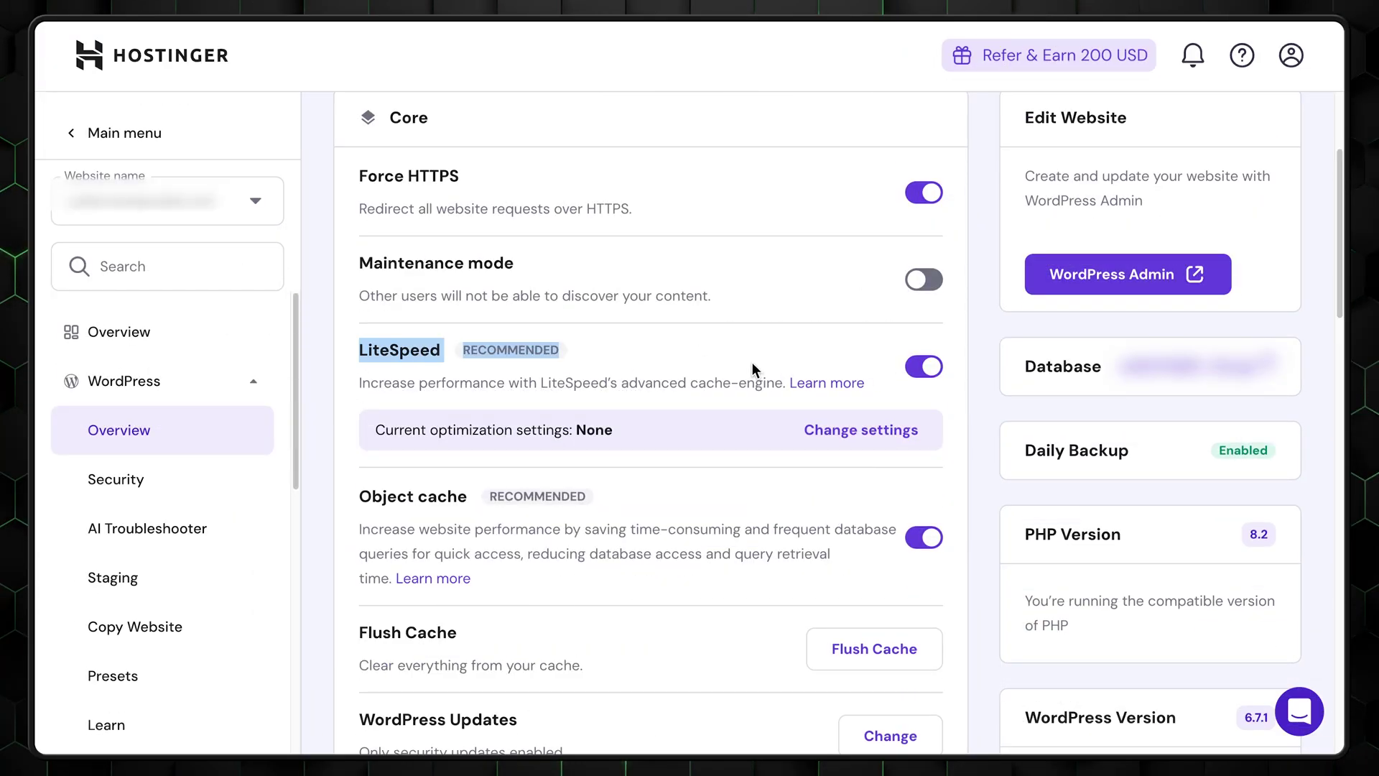
click(869, 351)
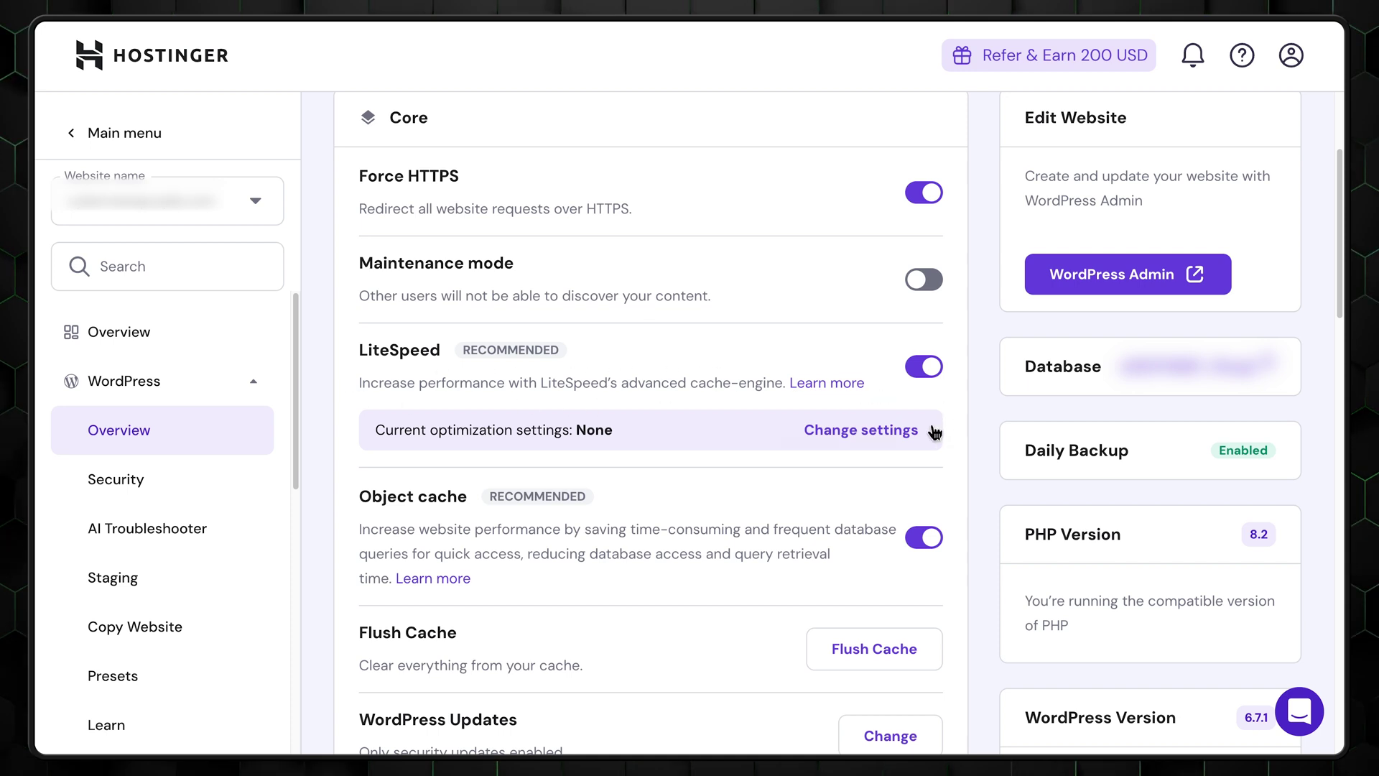
click(848, 433)
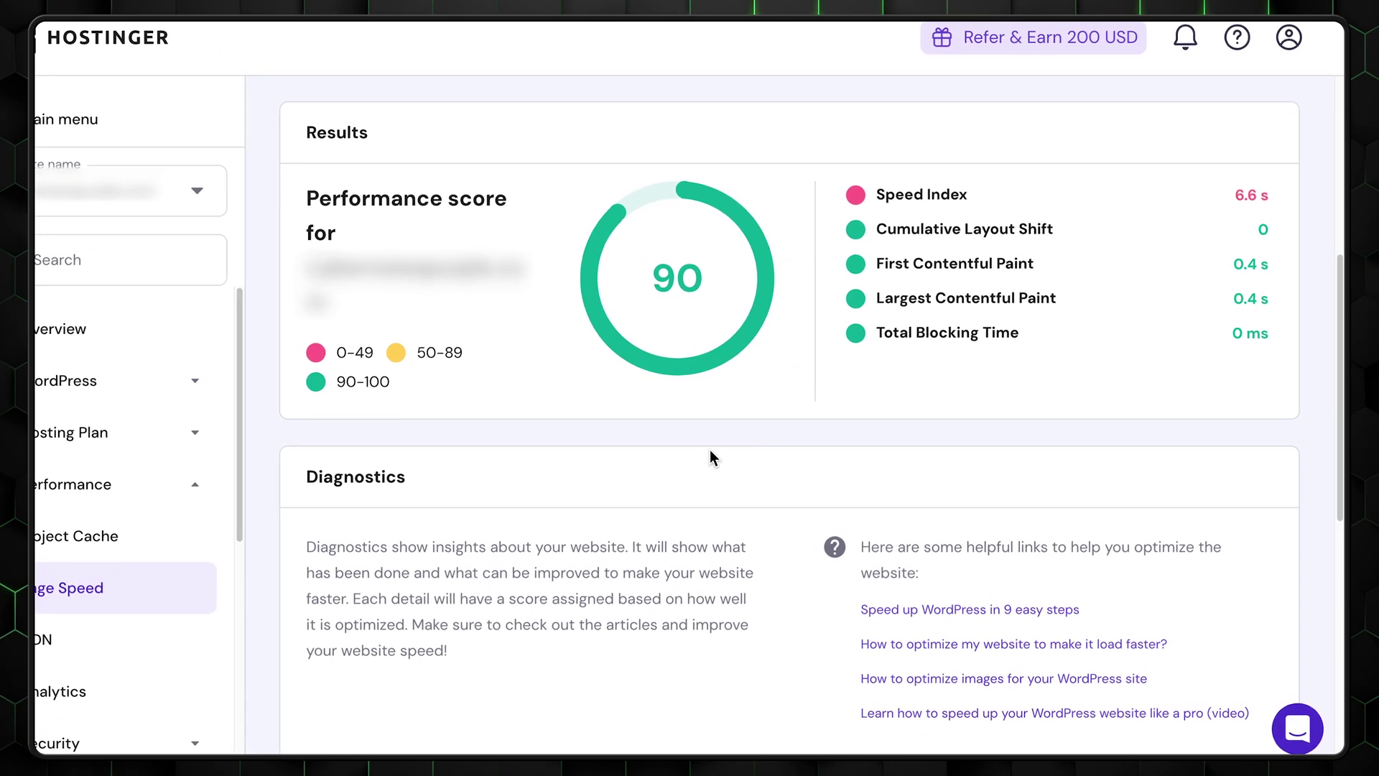
Look through the Page Speed diagnostics and expand the details for Avoid multiple page redirects
scroll(1158, 427, down, 6)
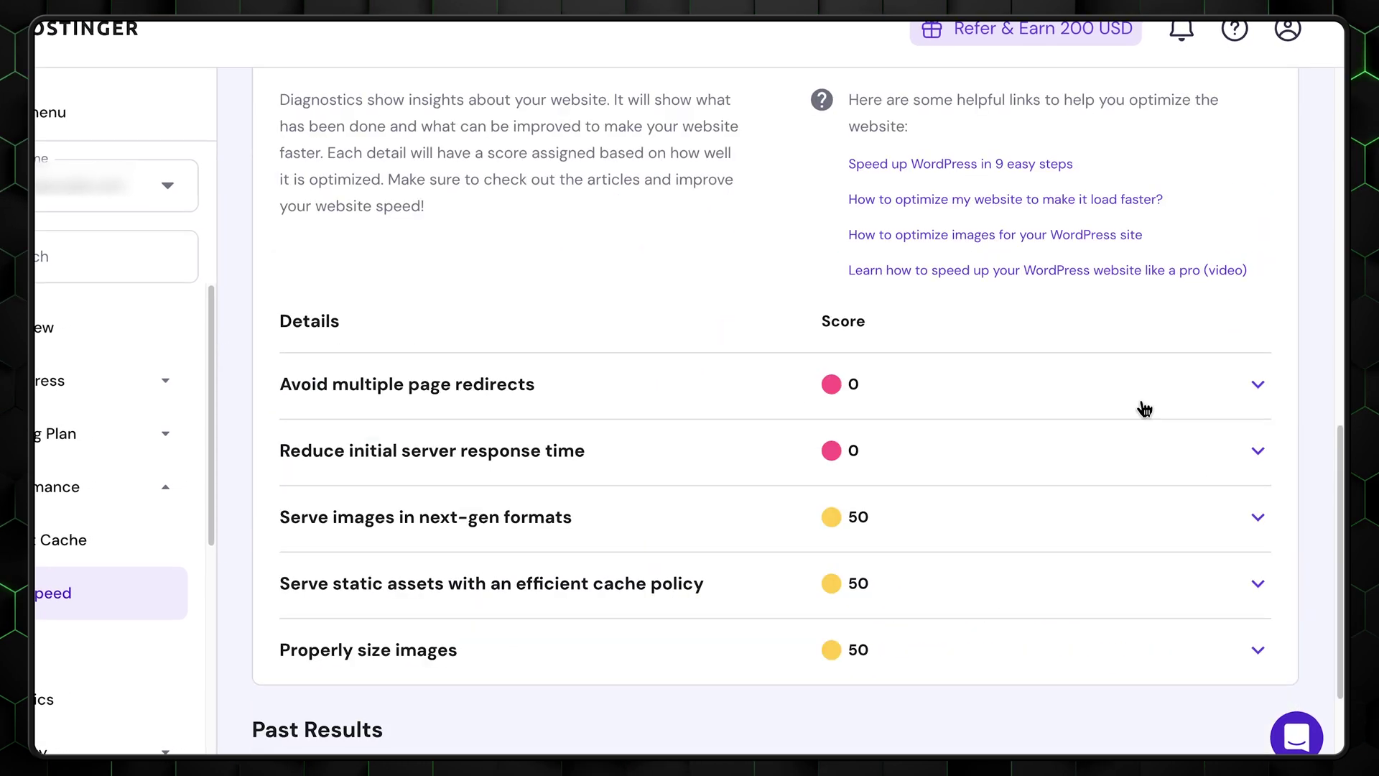
click(1133, 390)
click(691, 500)
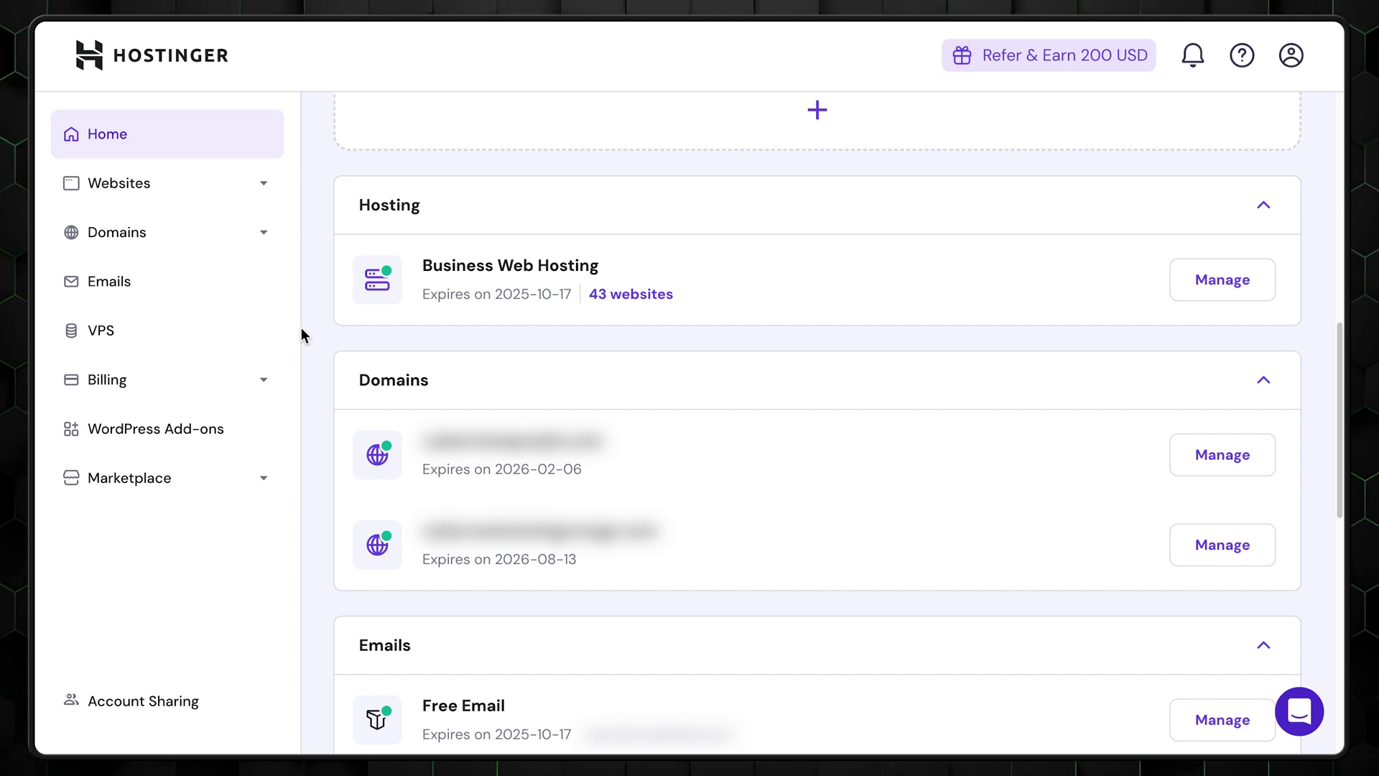
Open Resources Usage for the Business Web Hosting plan and examine the disk usage and inodes charts
click(1229, 287)
click(240, 539)
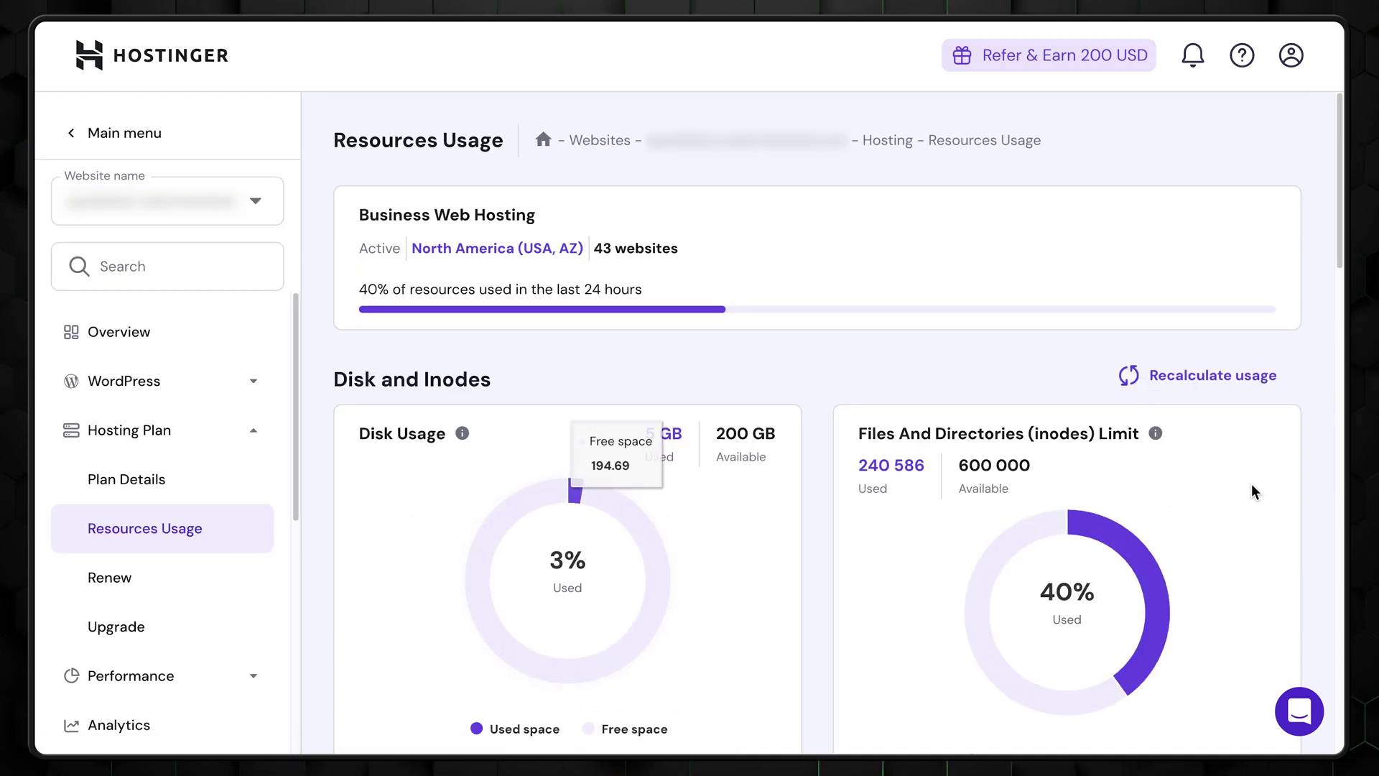
scroll(1330, 480, down, 4)
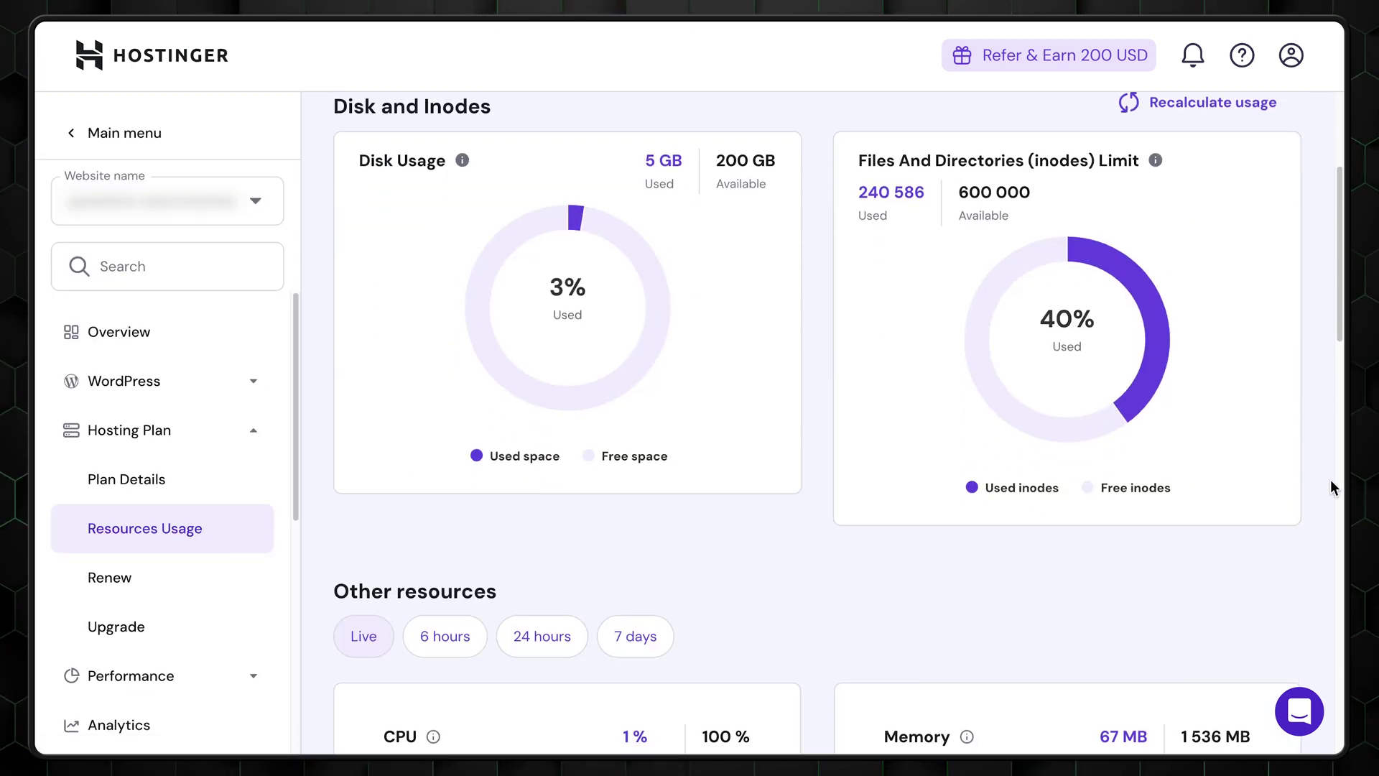
mouse_move(641, 306)
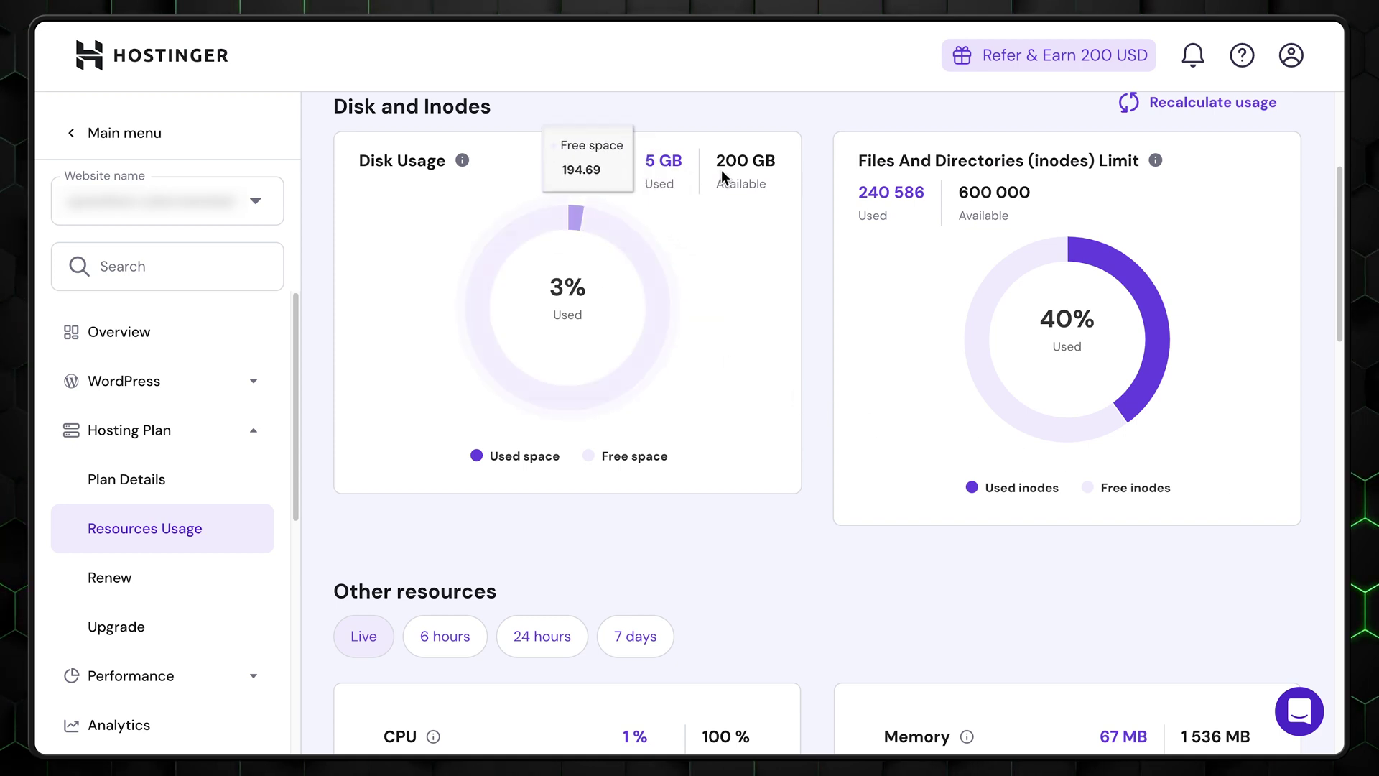
mouse_move(1062, 445)
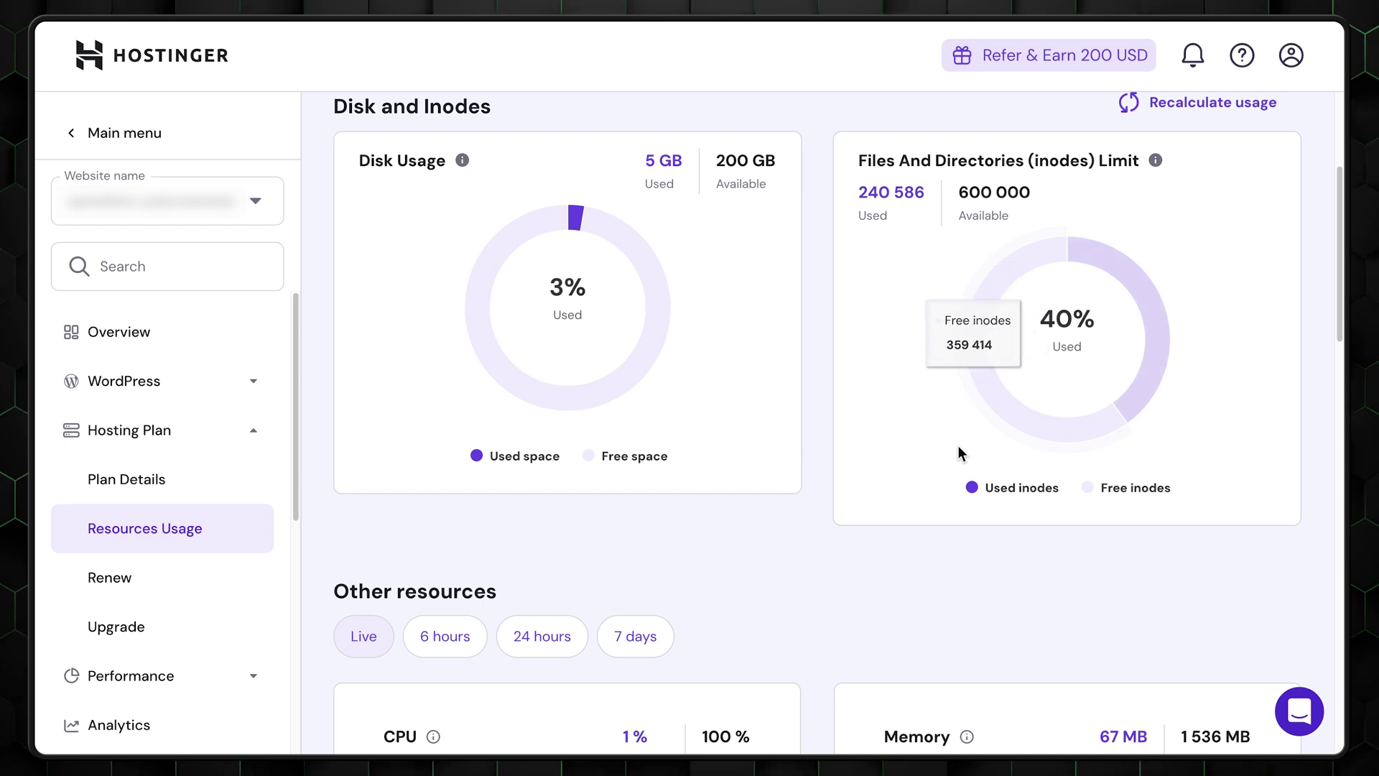
View the plan's other resources over 24 hours and 7 days, and check the Malware Scanner result
scroll(820, 603, down, 5)
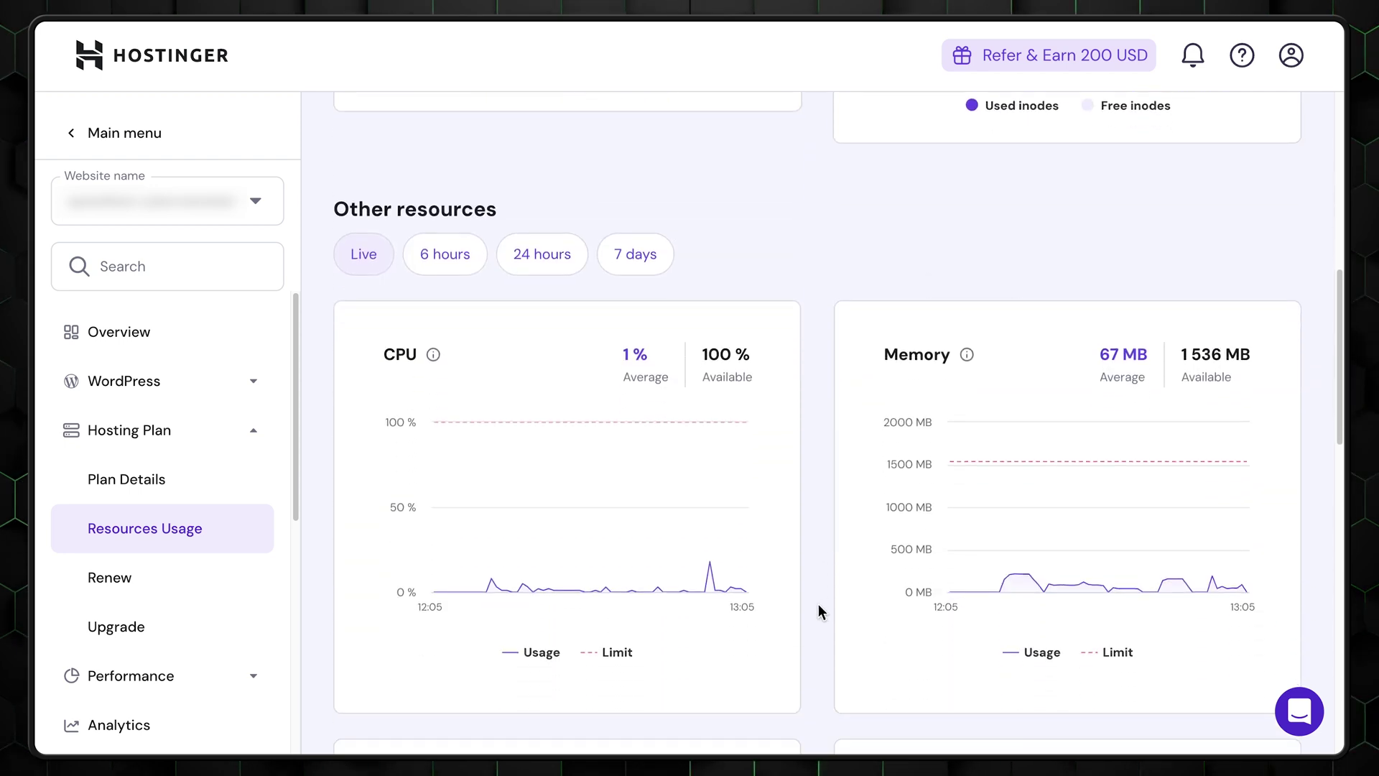
click(551, 260)
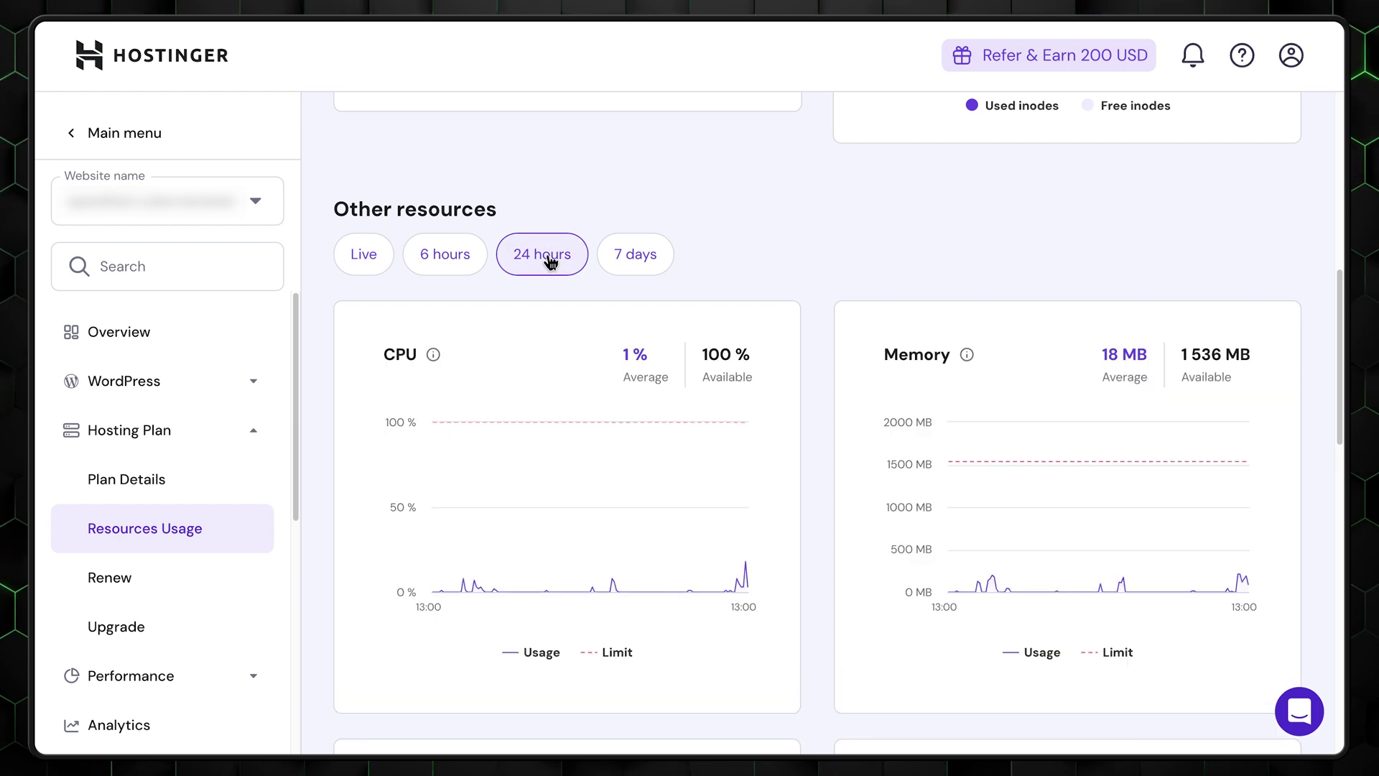
click(641, 260)
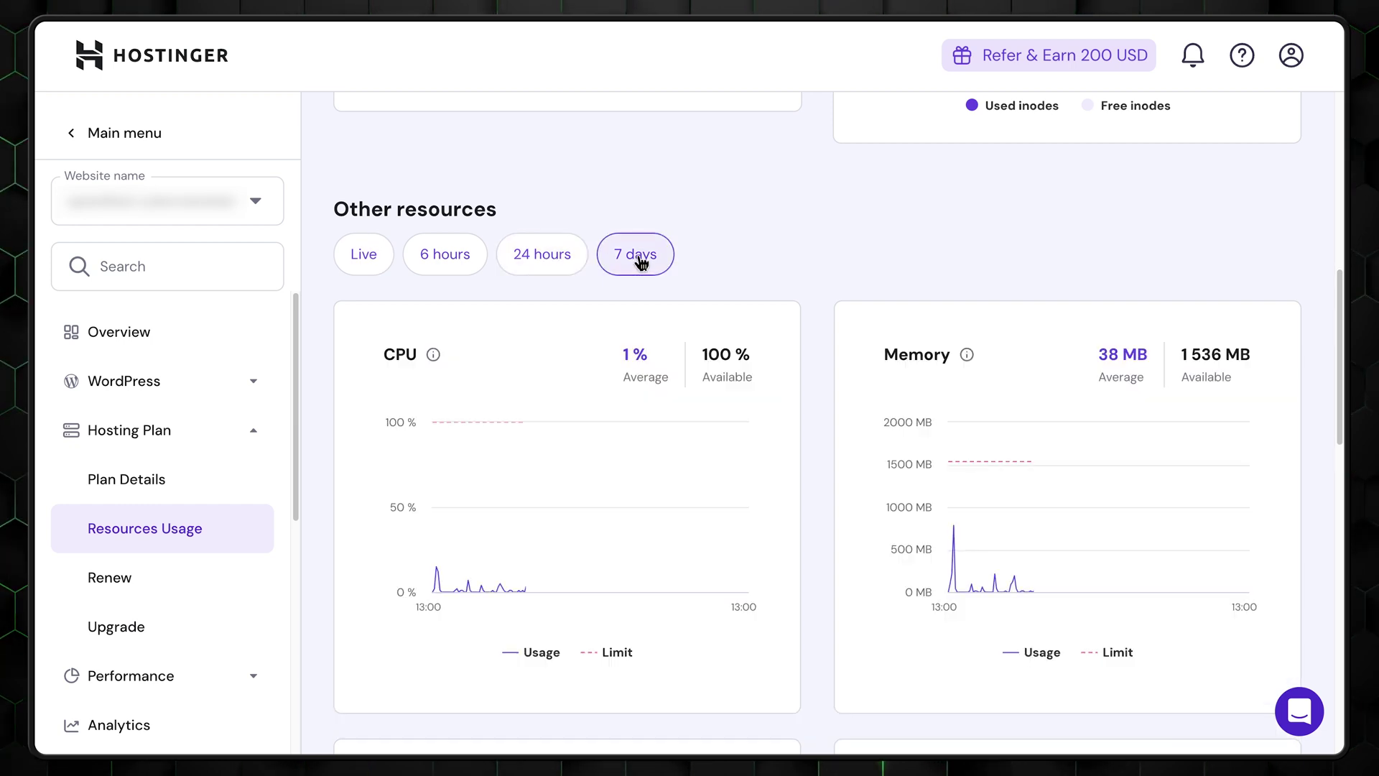
scroll(1334, 560, down, 8)
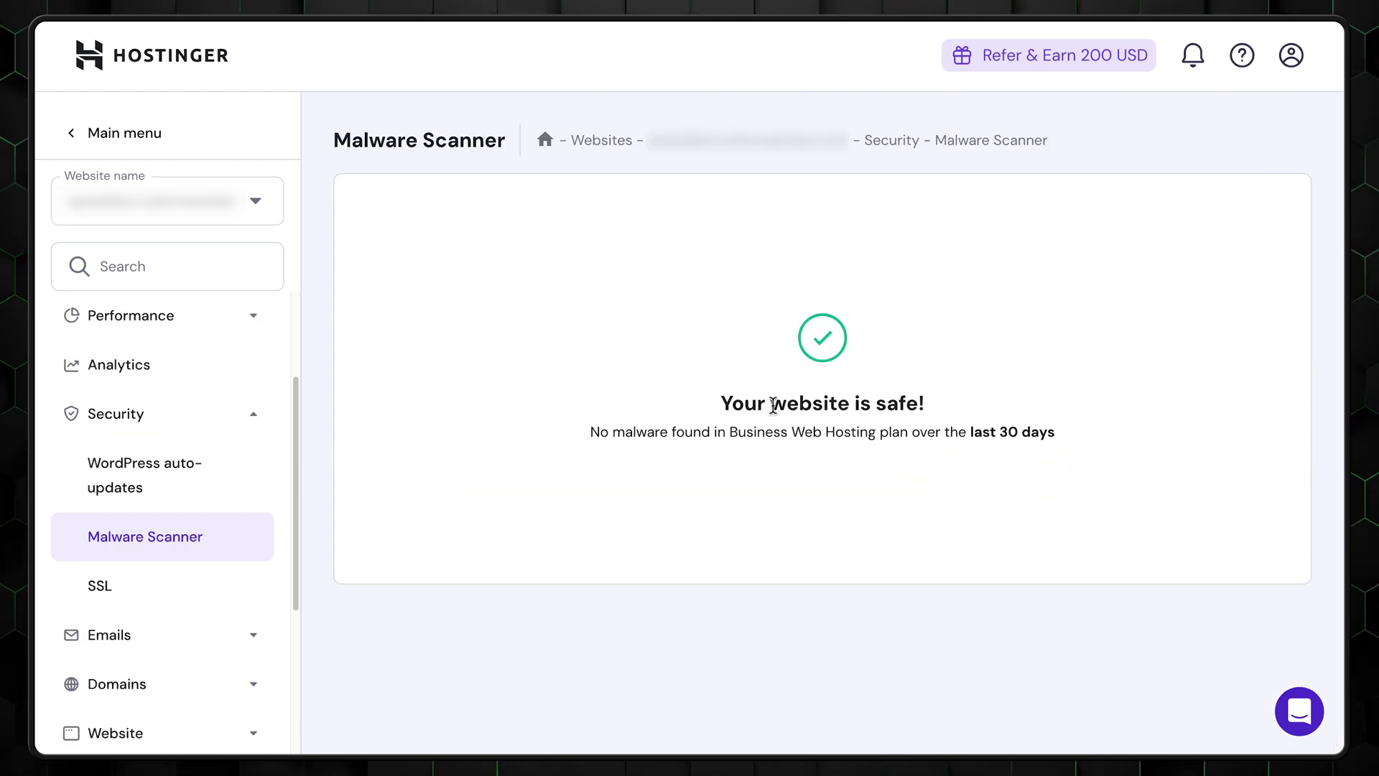
drag(966, 443, 570, 439)
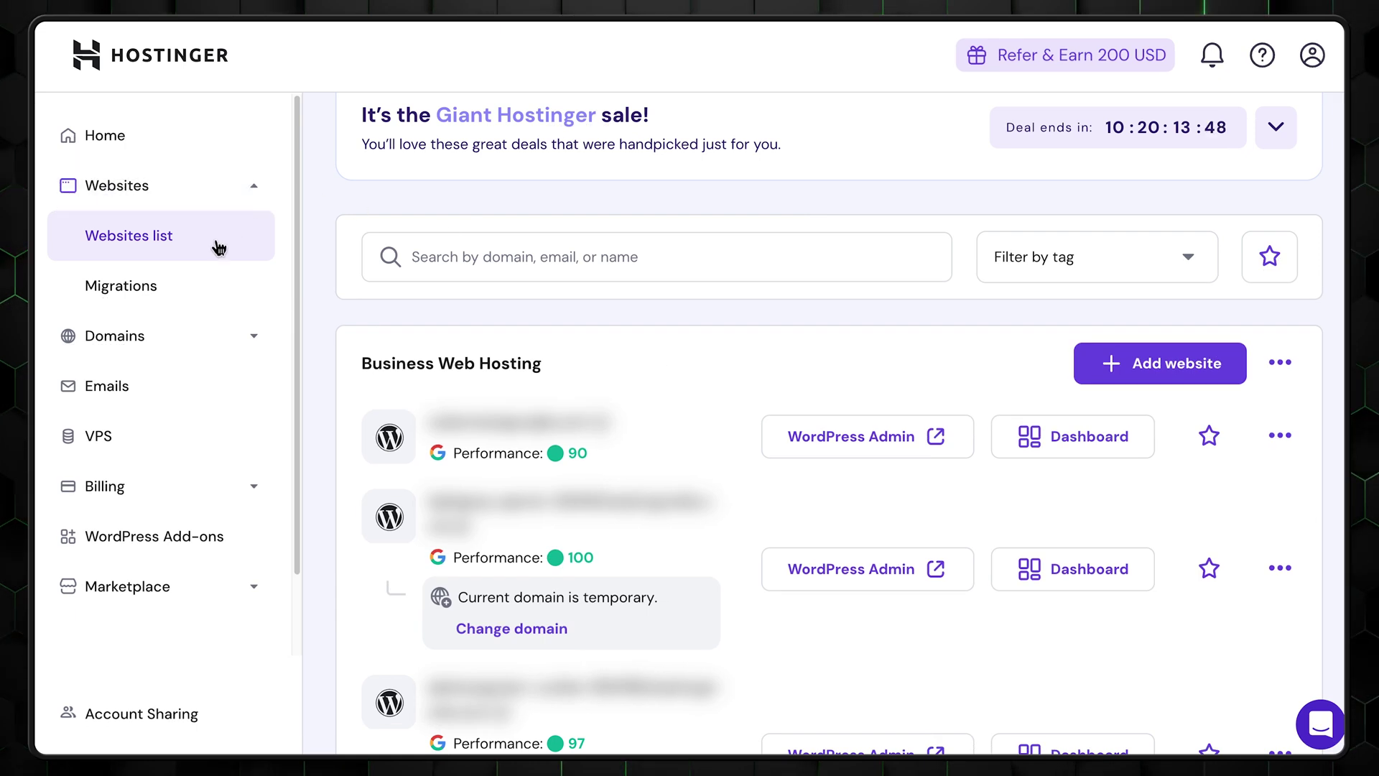
Start adding a website to the Business Web Hosting plan with the Migrate Website option
click(1199, 361)
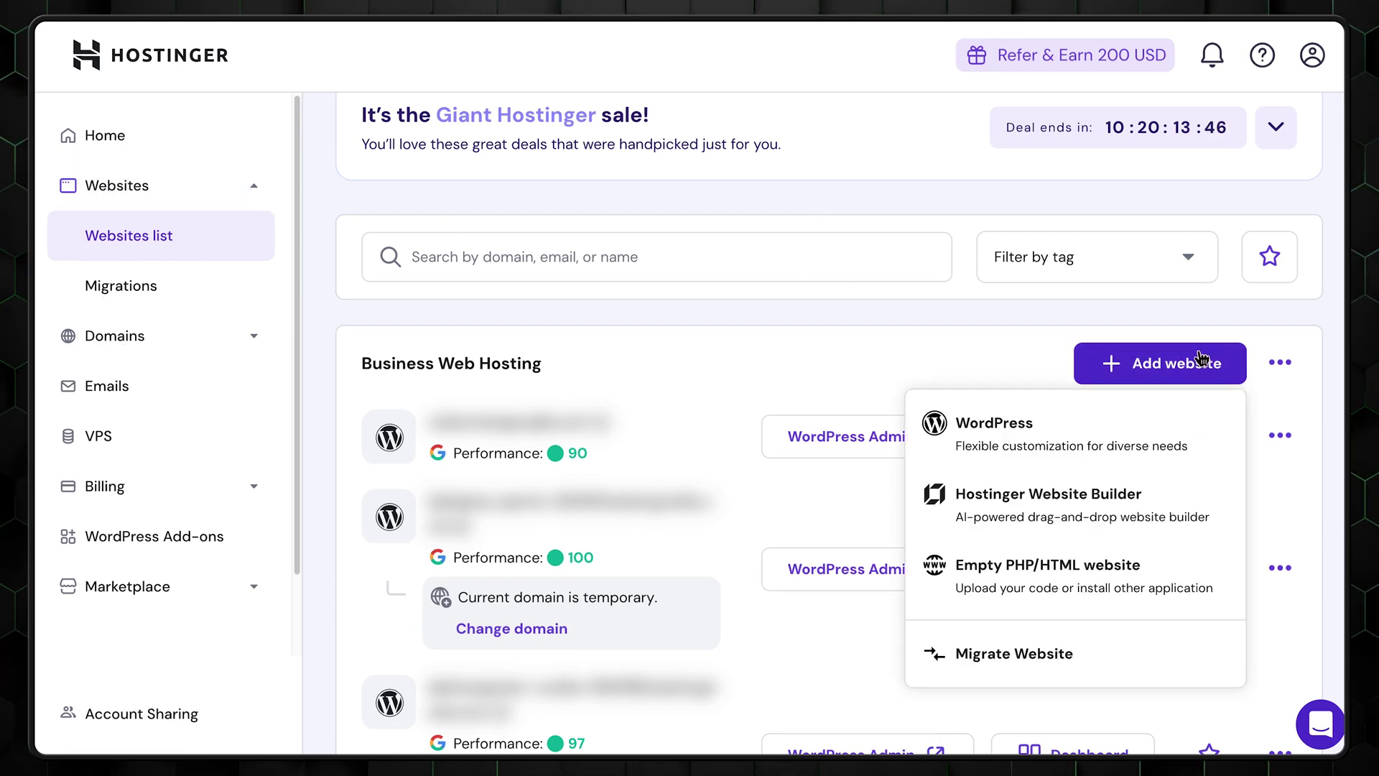
click(1157, 641)
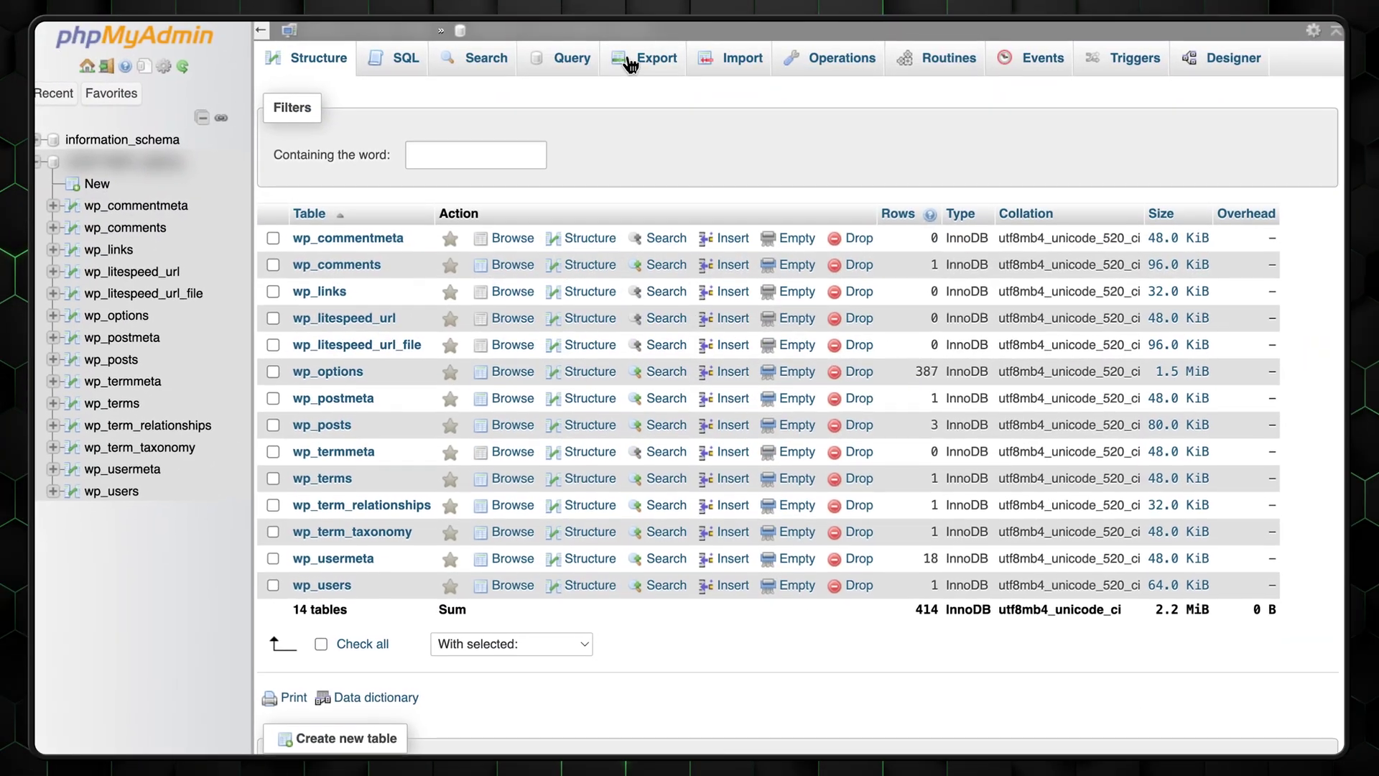
Open the export options for the WordPress database in phpMyAdmin
click(630, 61)
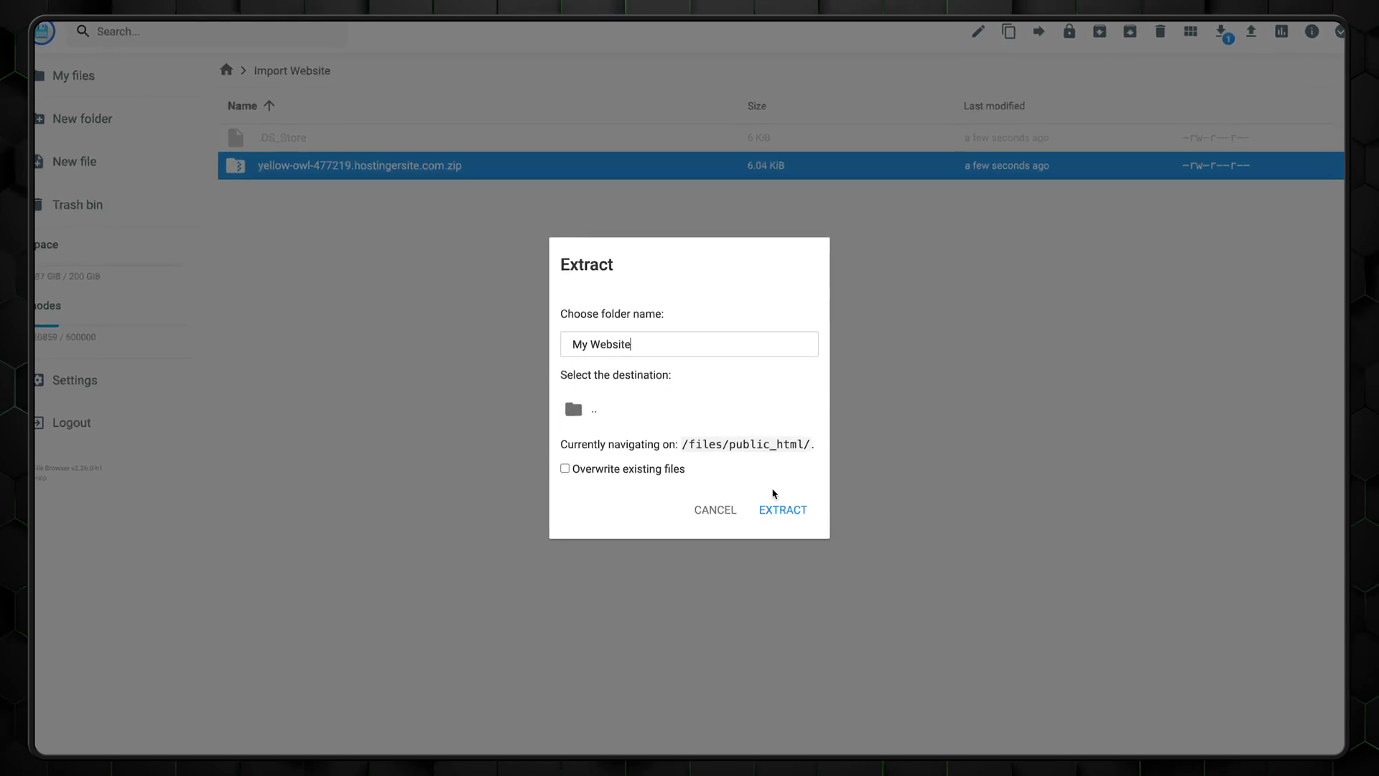
Extract the yellow-owl-477219.hostingersite.com.zip archive into a folder named My Website without overwriting existing files
click(783, 508)
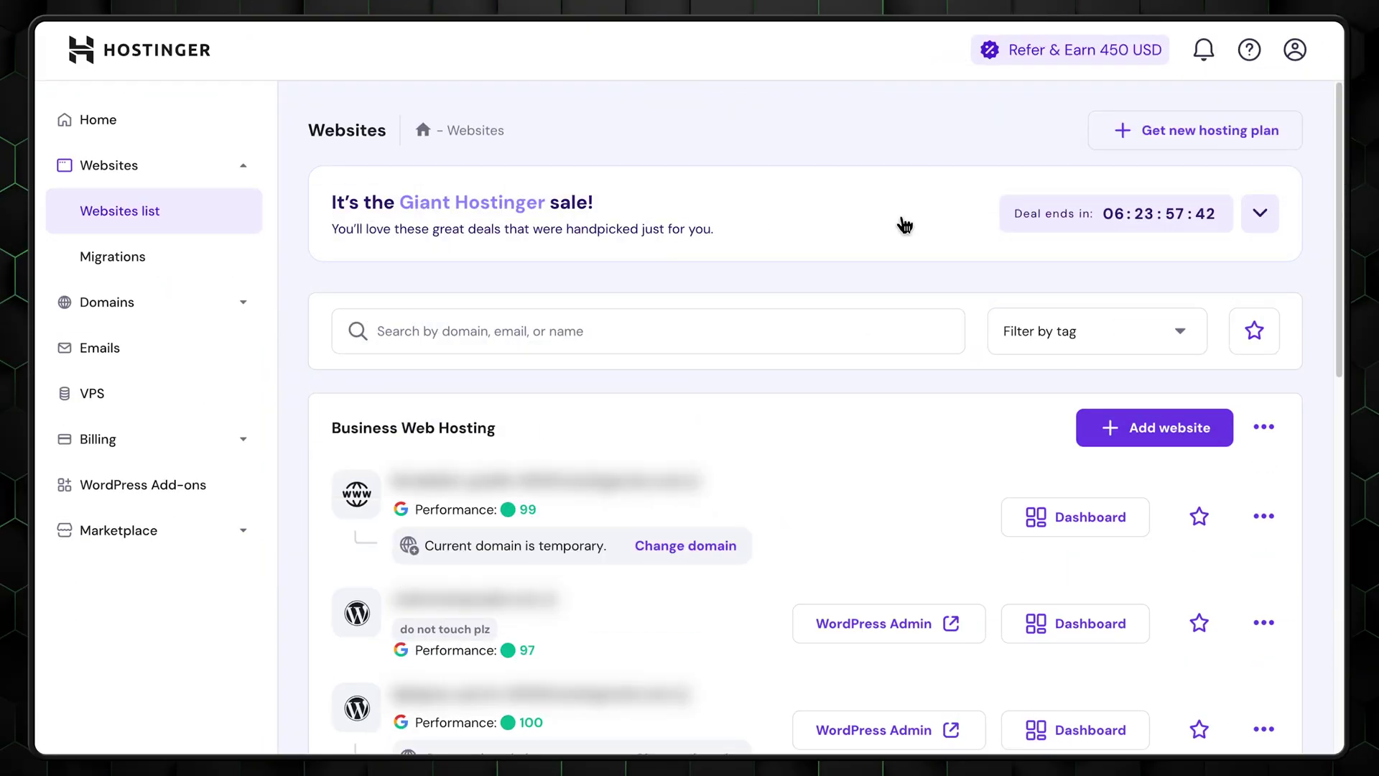
Open the add-website options for the Business Web Hosting plan, and review the Auto Installer's applications, including the Other list
click(1156, 429)
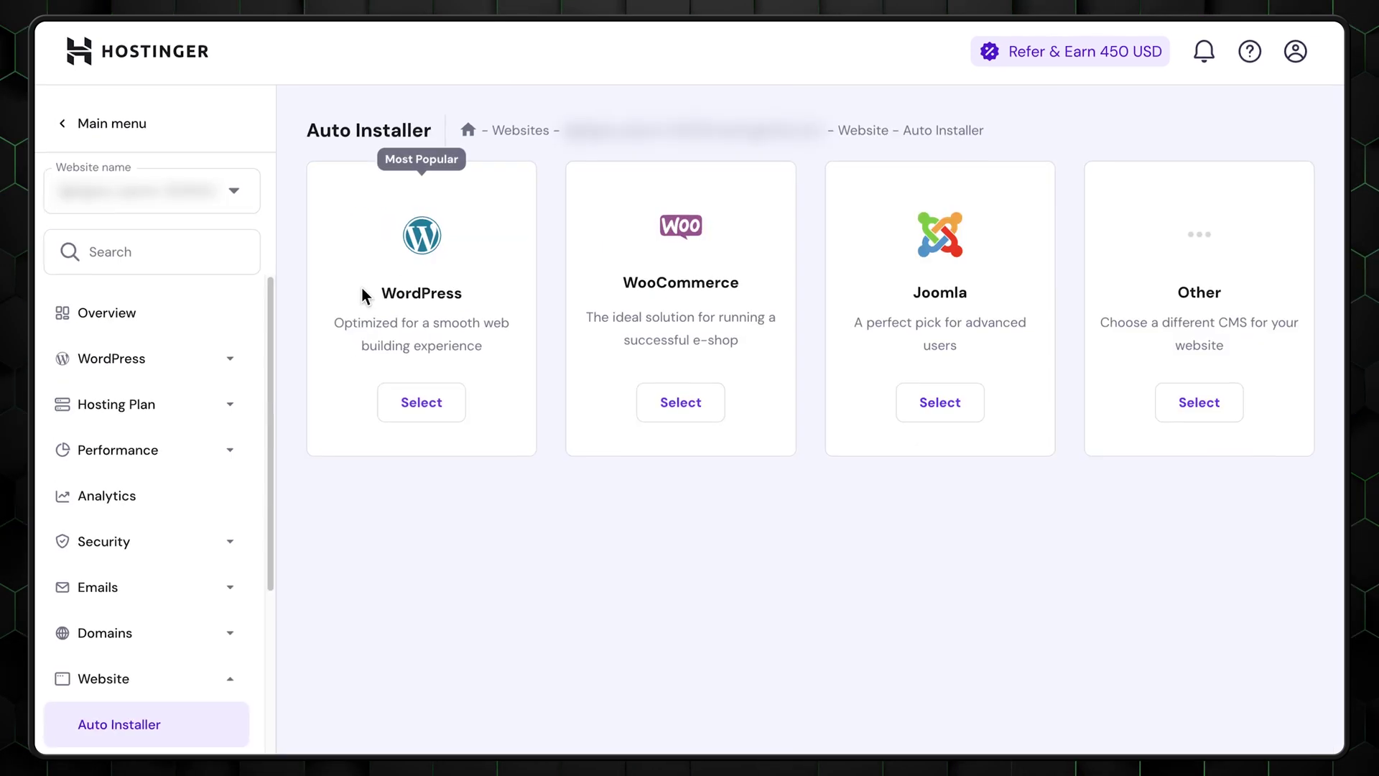
drag(359, 295, 520, 299)
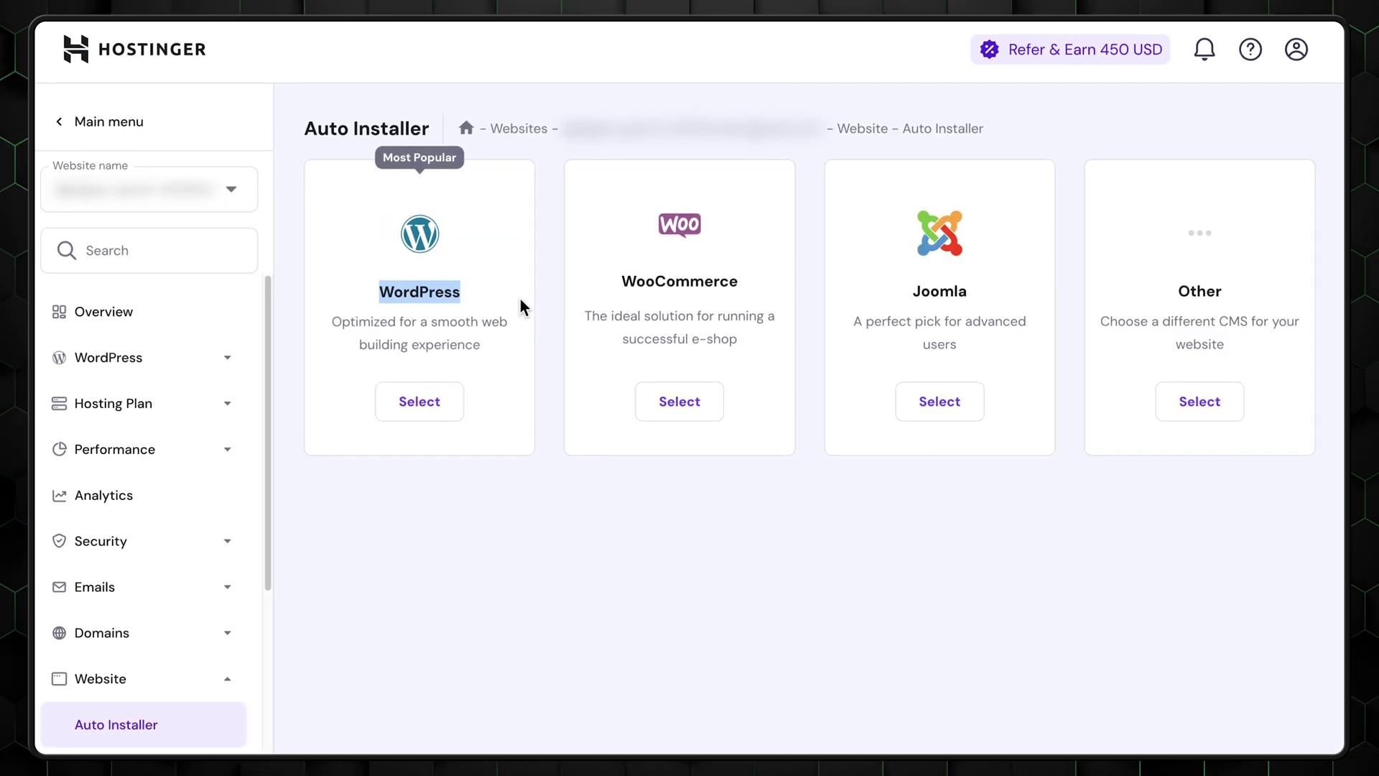
drag(613, 295, 766, 290)
drag(906, 288, 975, 289)
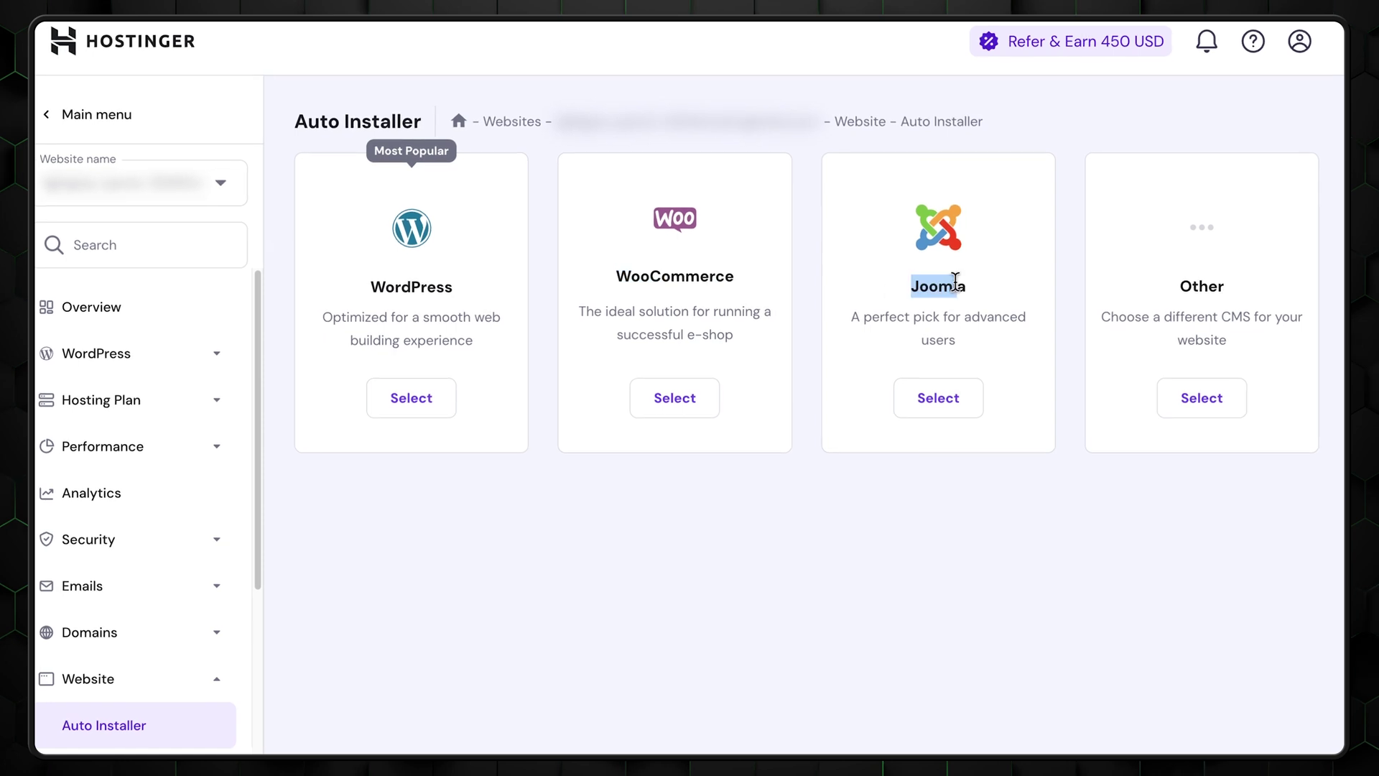
click(1011, 591)
click(1200, 398)
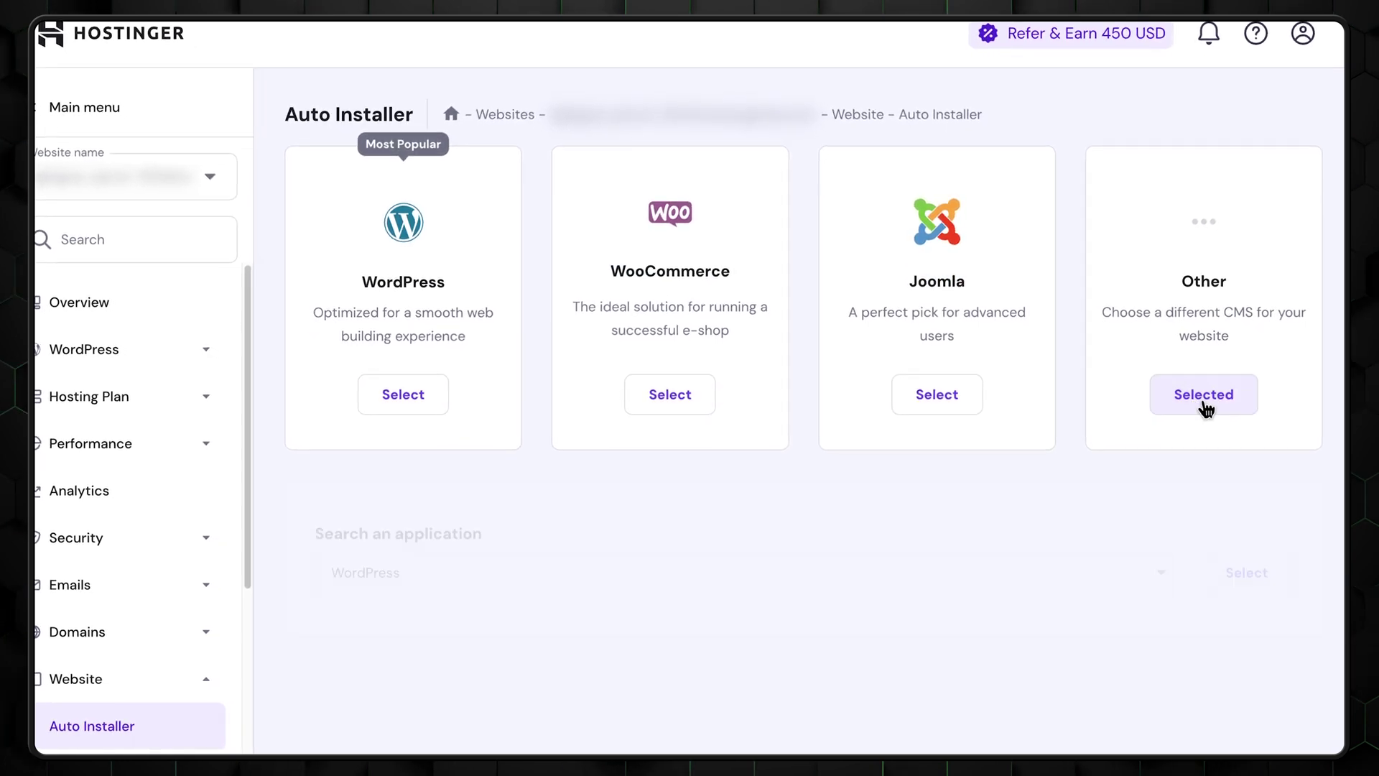
click(1154, 571)
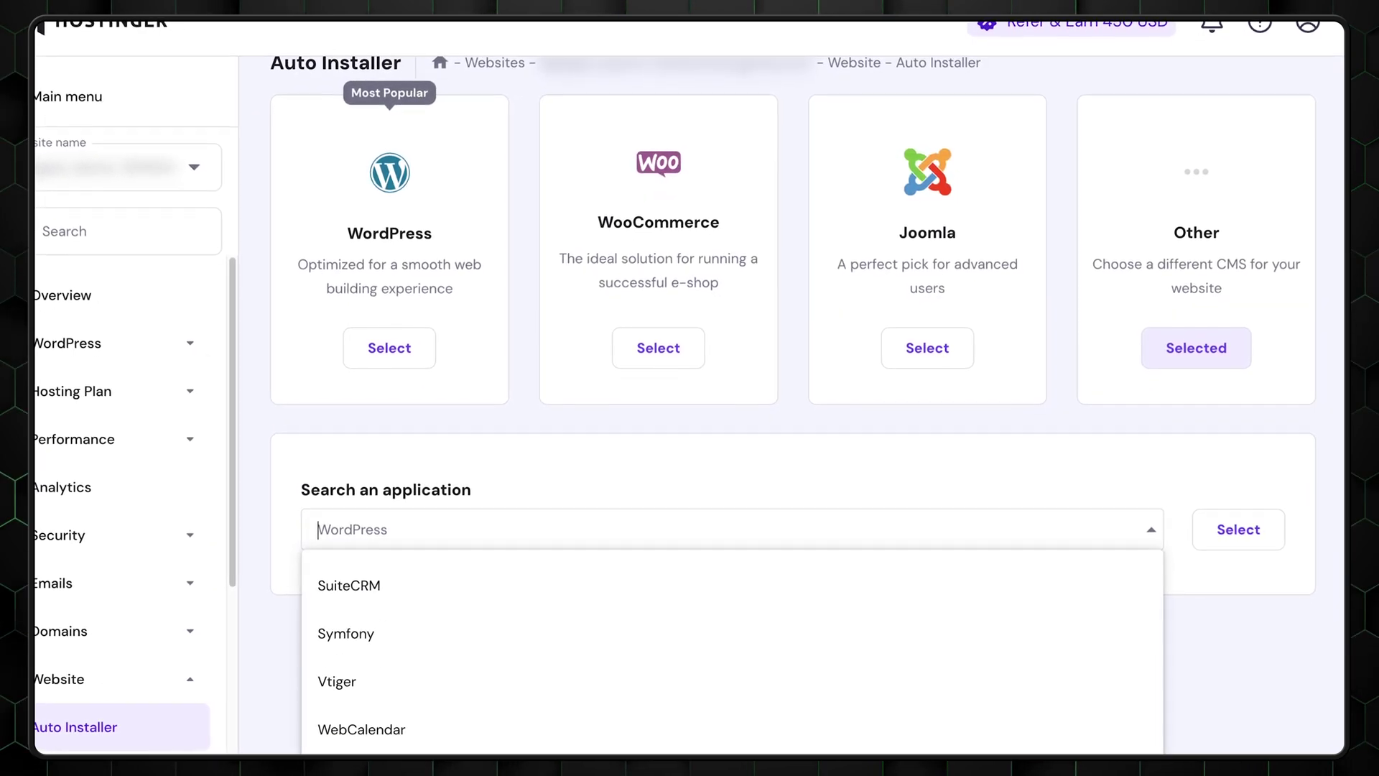
drag(1159, 738, 1171, 773)
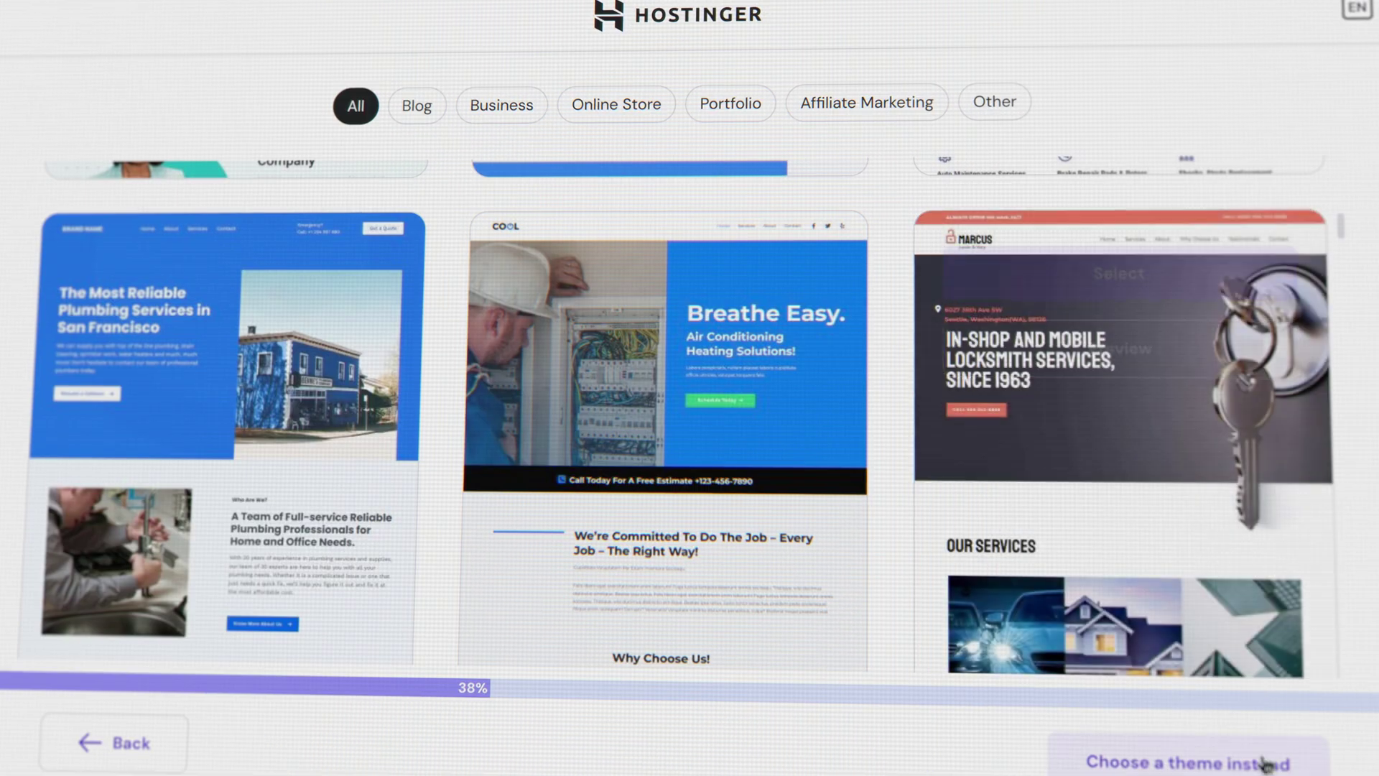
Open the theme selection instead of using a prebuilt template, and continue to the next setup stage
click(1266, 766)
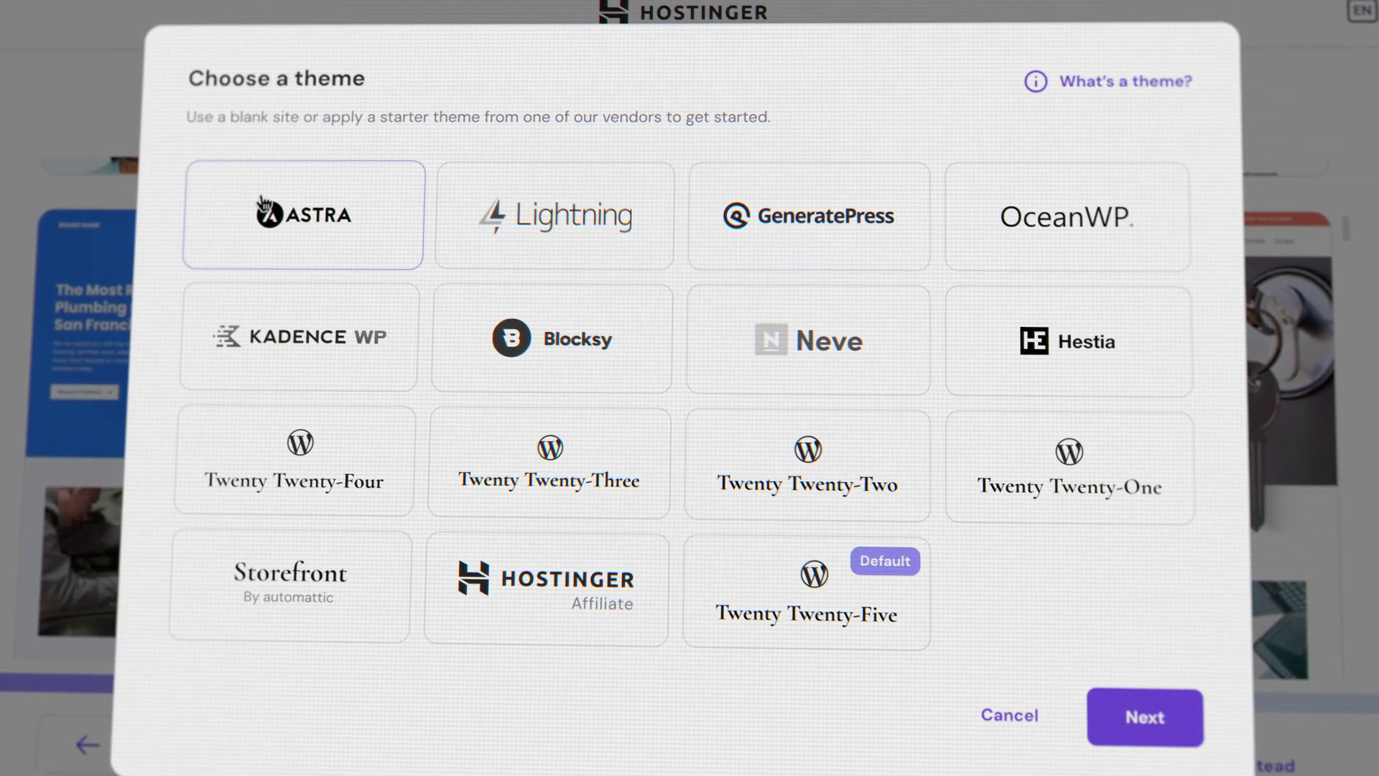
click(1195, 708)
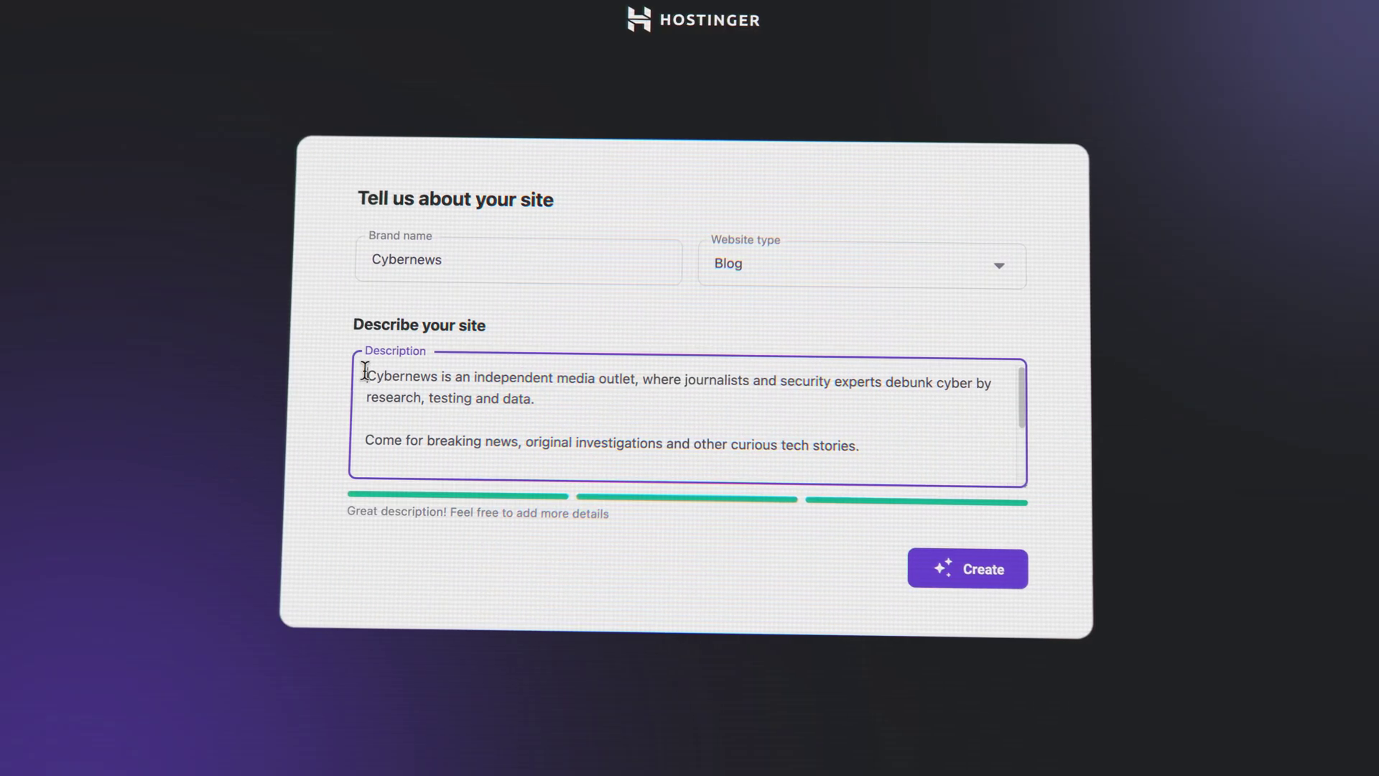
Set the website type to Blog for the Cybernews brand and create the site from its description
click(982, 264)
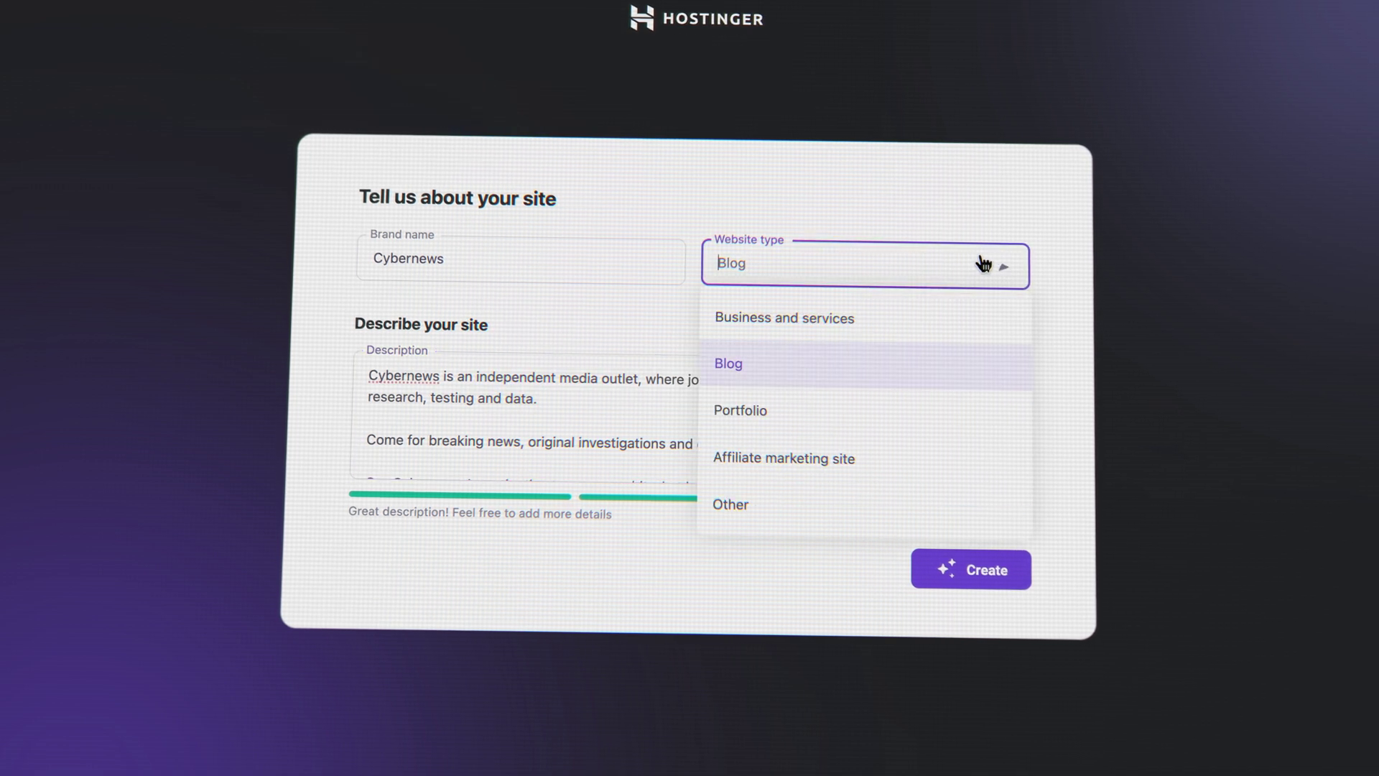
click(828, 358)
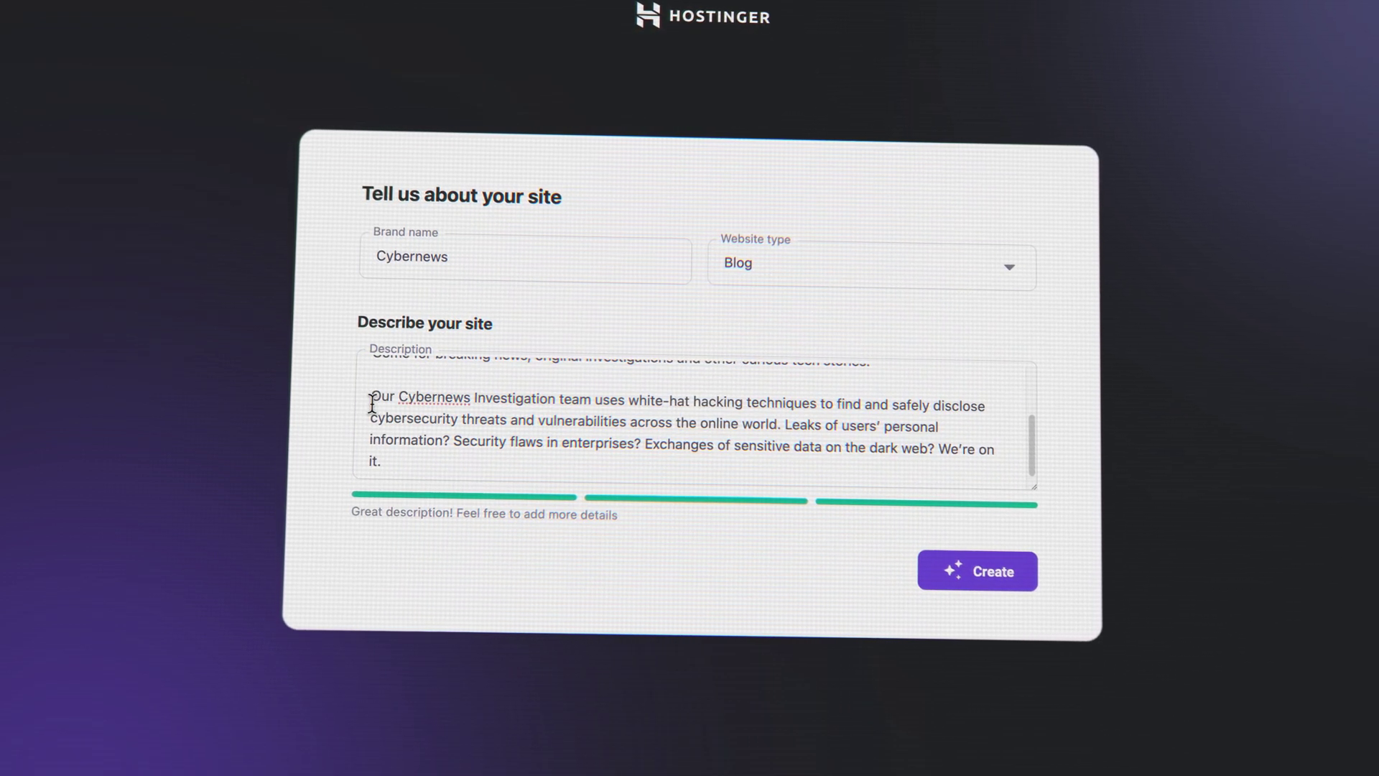
click(1007, 575)
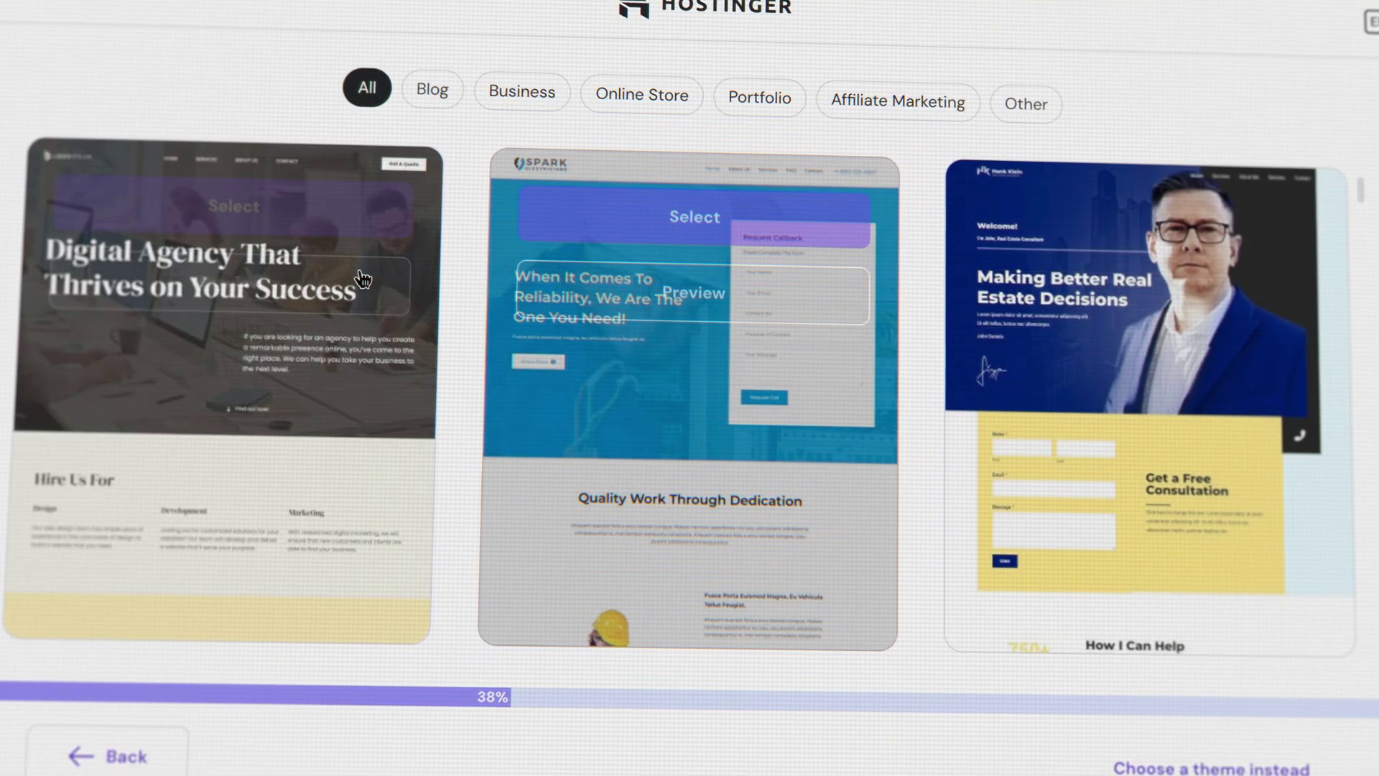
Browse the prebuilt website templates across all categories
scroll(927, 462, down, 4)
scroll(1204, 449, down, 9)
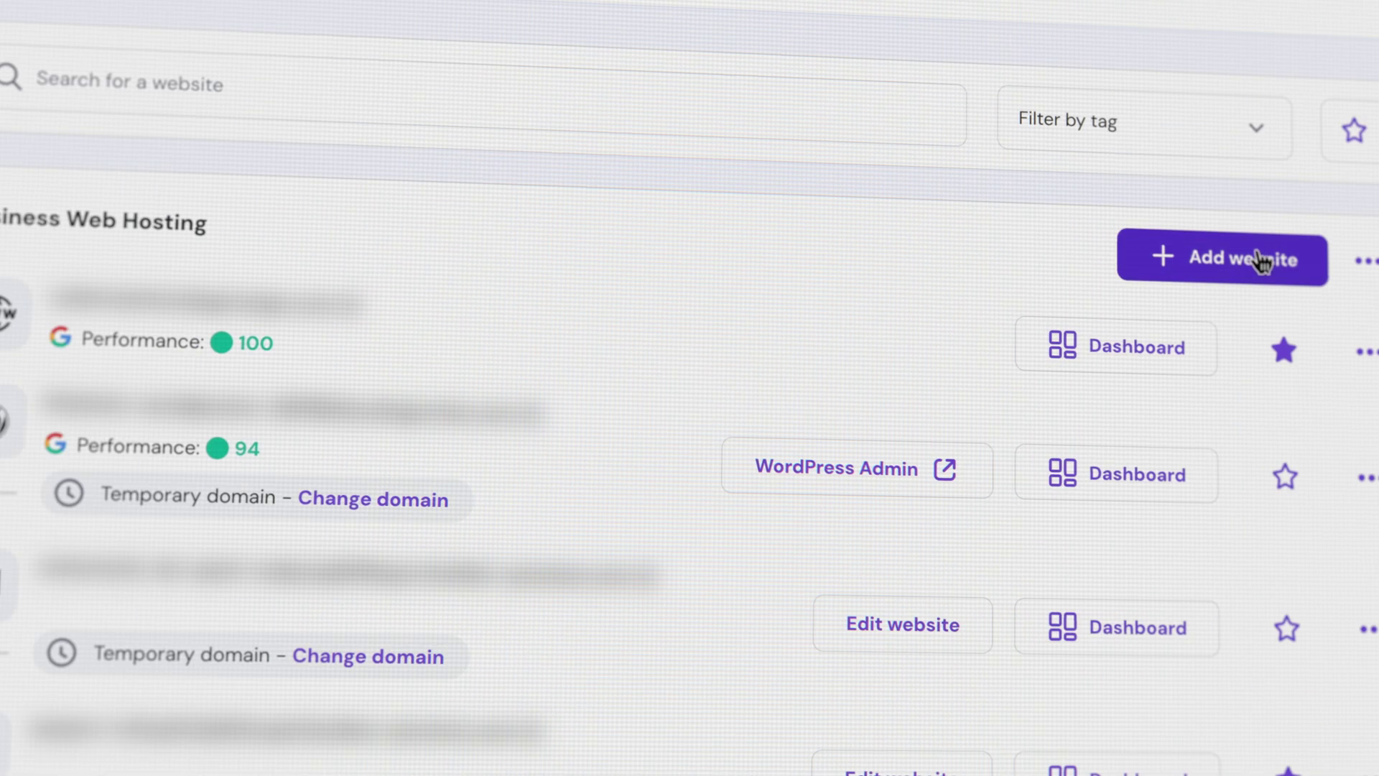
View the website types that can be added to the Business Web Hosting plan, and close the list
click(1262, 263)
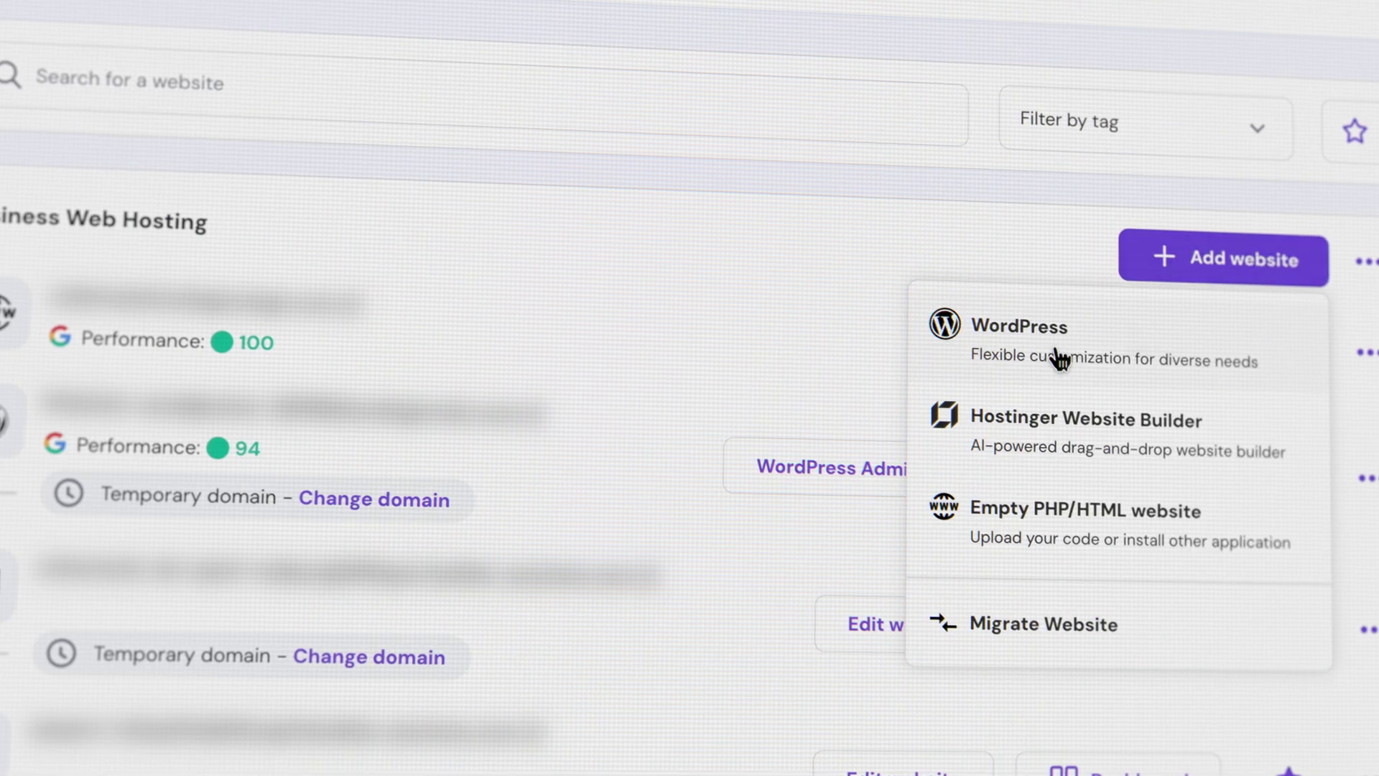
key(Escape)
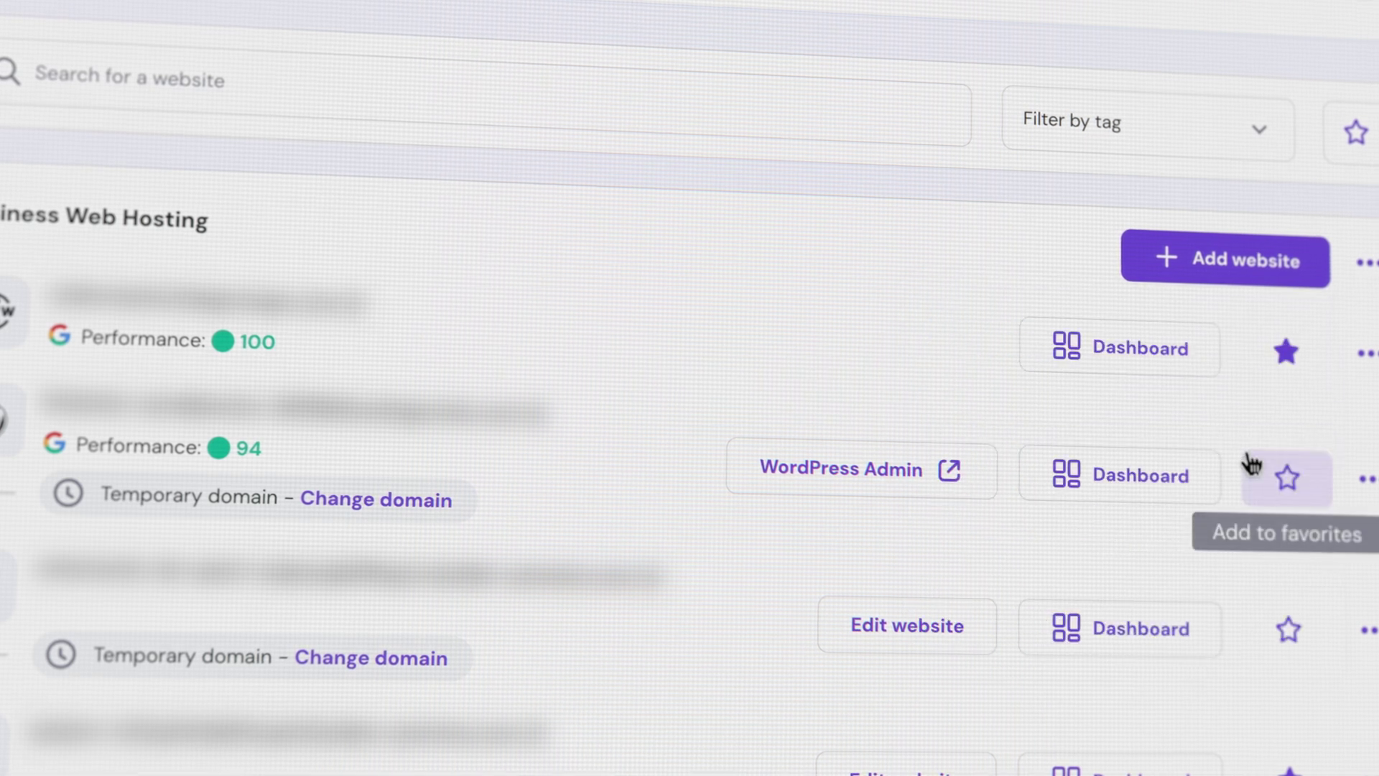